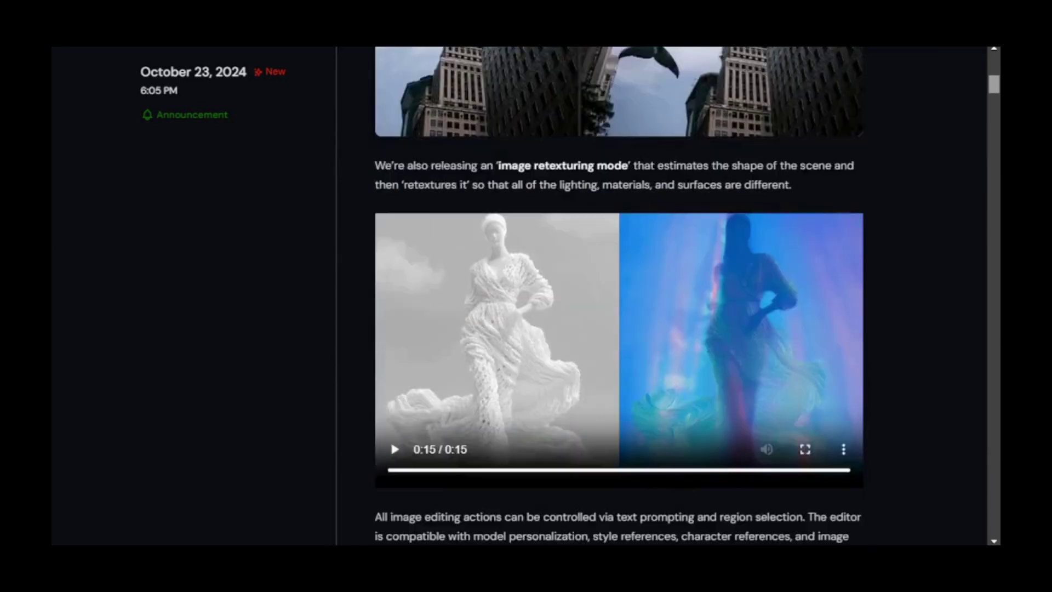
pyautogui.scroll(-3, 619, 296)
# Replay the retexturing demo and widen the sunflower lady image's canvas on the left and right.
pyautogui.click(395, 310)
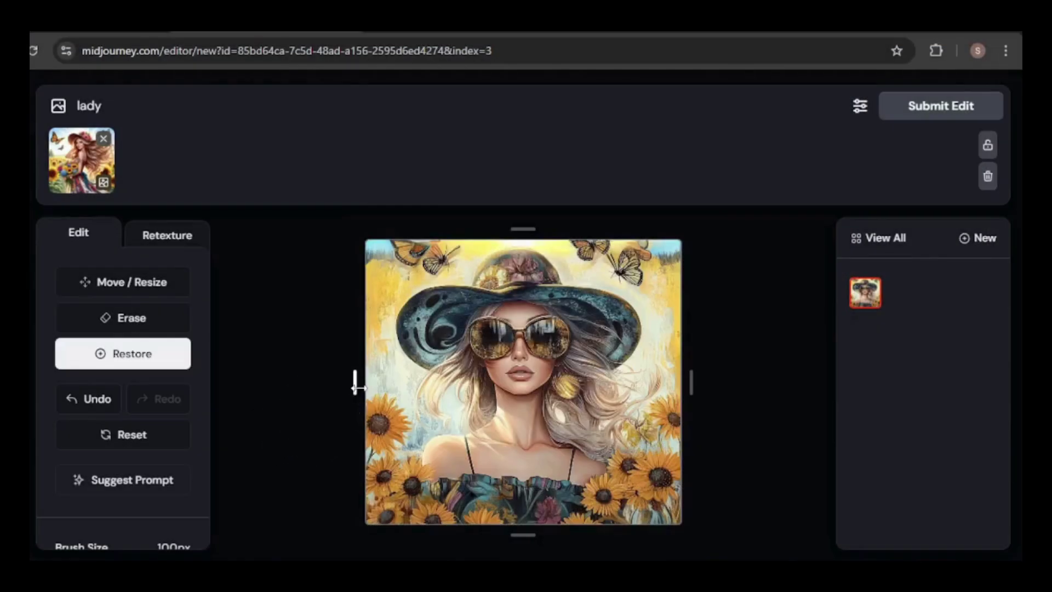
pyautogui.moveTo(355, 387); pyautogui.dragTo(277, 384)
pyautogui.moveTo(771, 383); pyautogui.dragTo(827, 399)
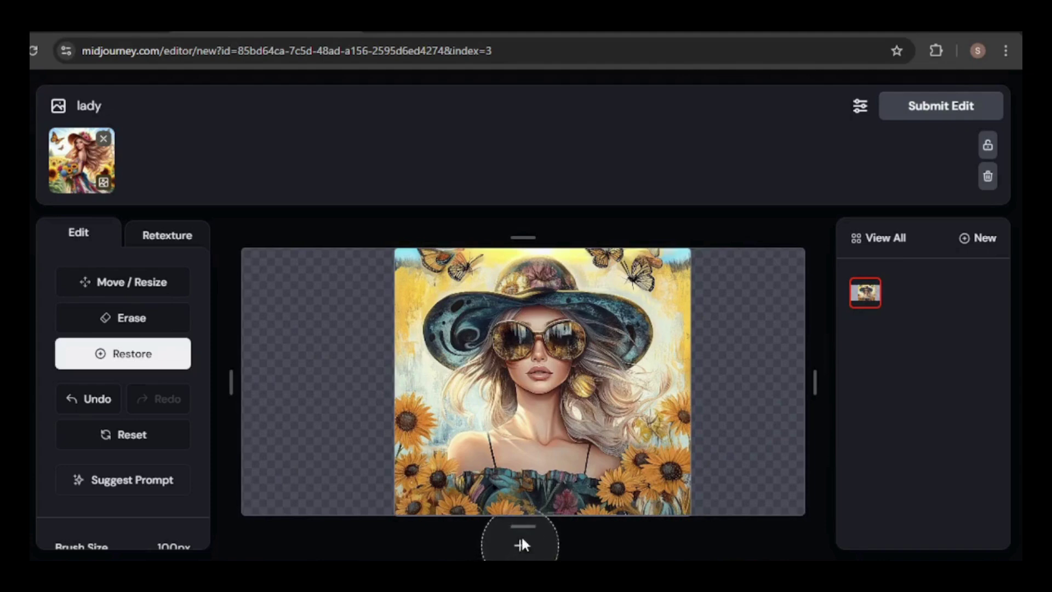
# Extend the canvas below and above the image, then move the lady image up and to the left.
pyautogui.moveTo(525, 534); pyautogui.dragTo(525, 557)
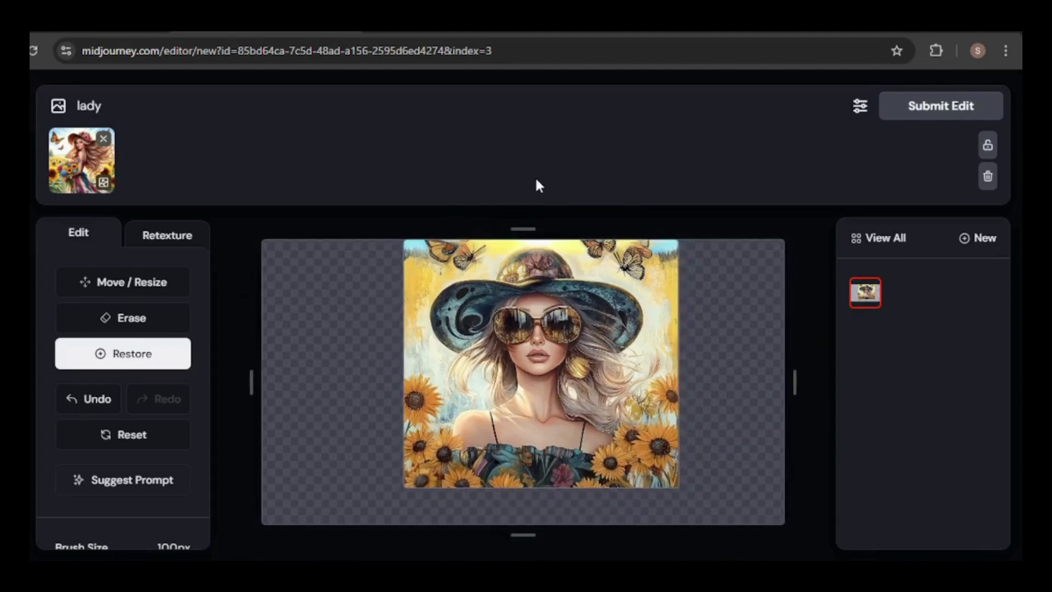
pyautogui.moveTo(523, 223); pyautogui.dragTo(522, 193)
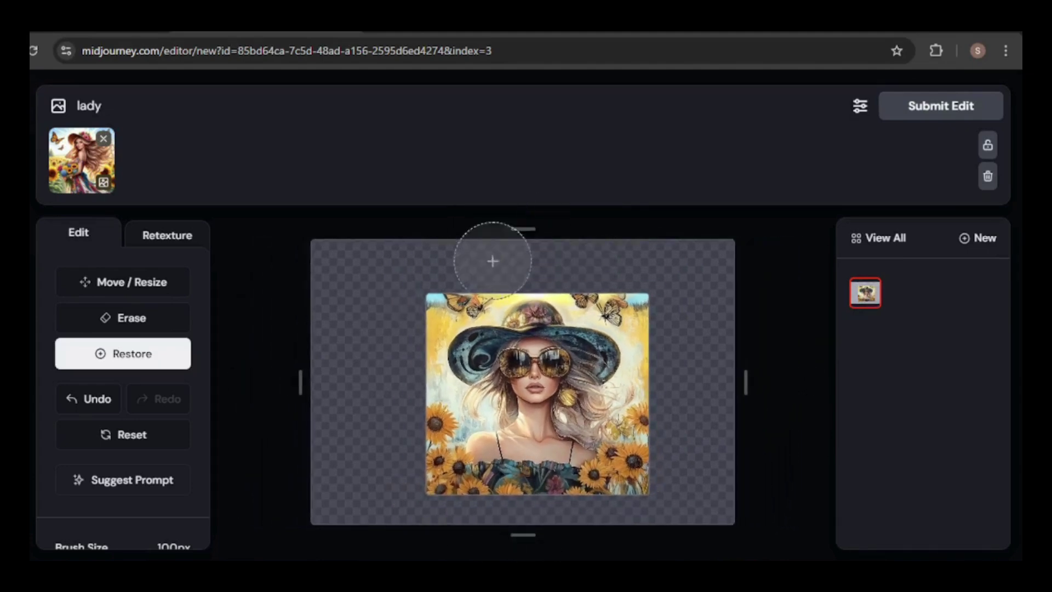
pyautogui.click(149, 290)
pyautogui.moveTo(523, 402); pyautogui.dragTo(500, 392)
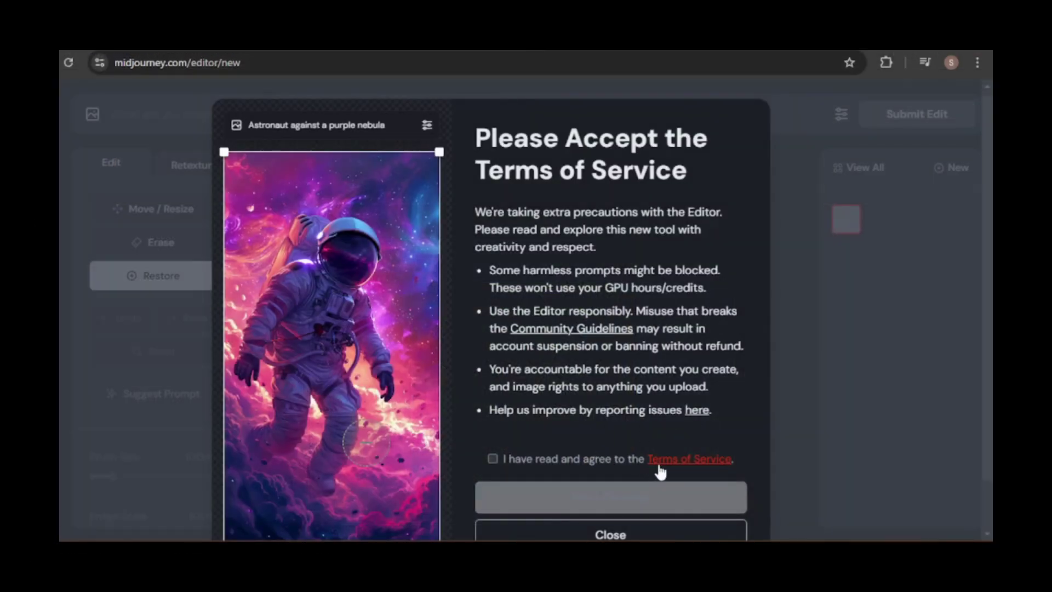
# Tick the checkbox agreeing to the editor's Terms of Service.
pyautogui.click(492, 459)
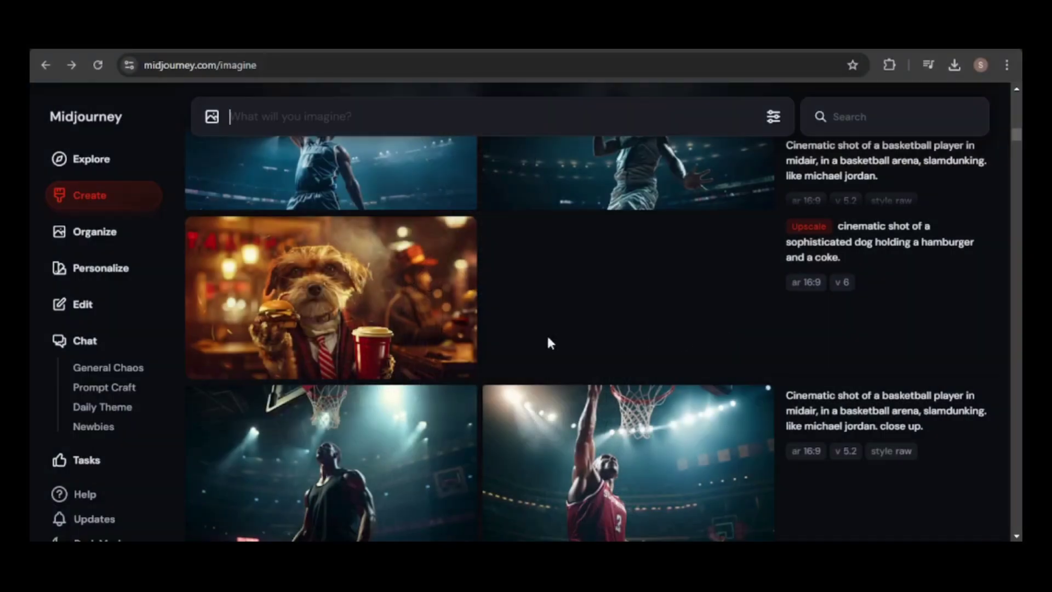
# Open the Edit page from the left sidebar to start a blank edit.
pyautogui.click(86, 310)
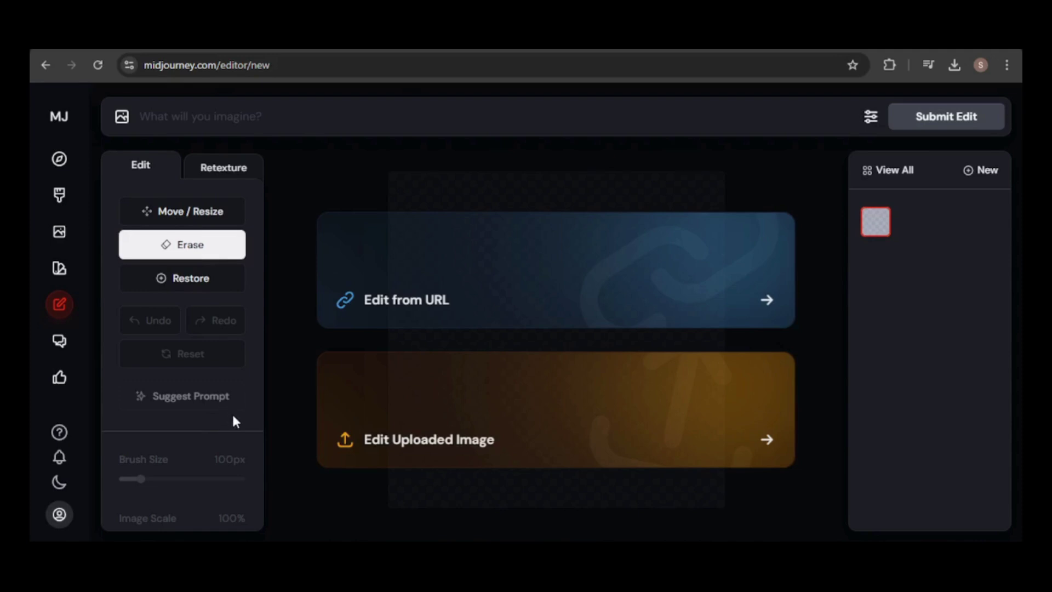
# Upload cat-6748193_1280 from the Downloads folder into the editor.
pyautogui.click(764, 442)
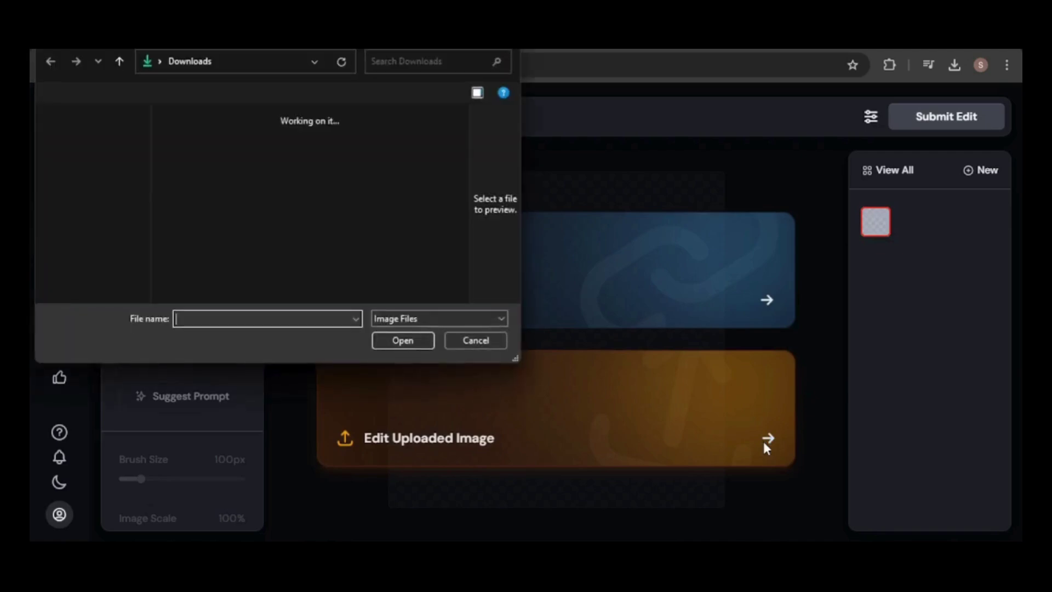
pyautogui.click(312, 169)
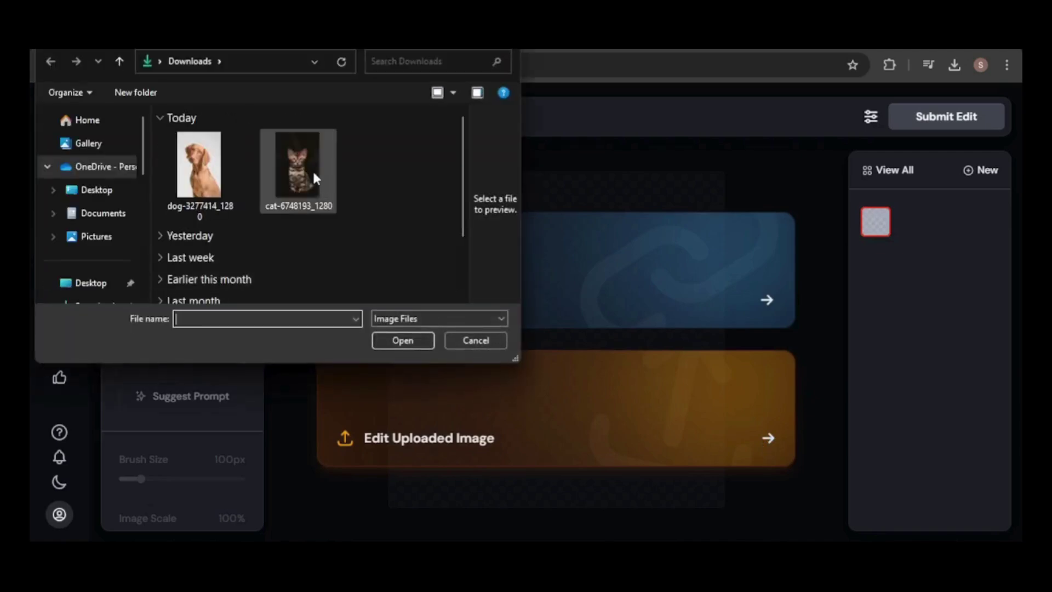
pyautogui.doubleClick(312, 170)
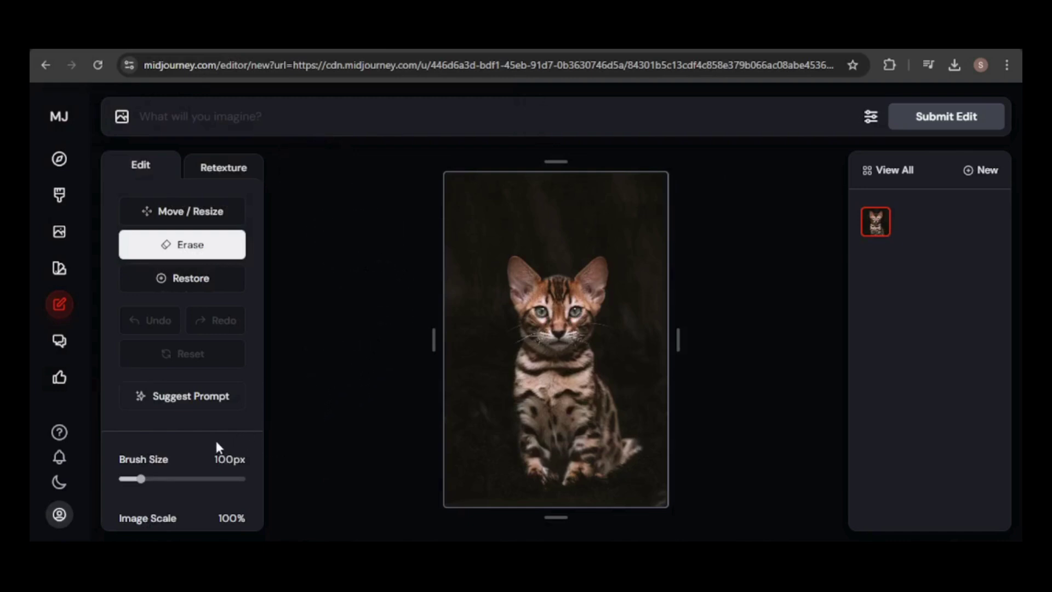
# Erase above the cat's head with a 50px brush, enter 'A cat wearing a top hat', and extend the canvas right and down.
pyautogui.moveTo(145, 480); pyautogui.dragTo(128, 479)
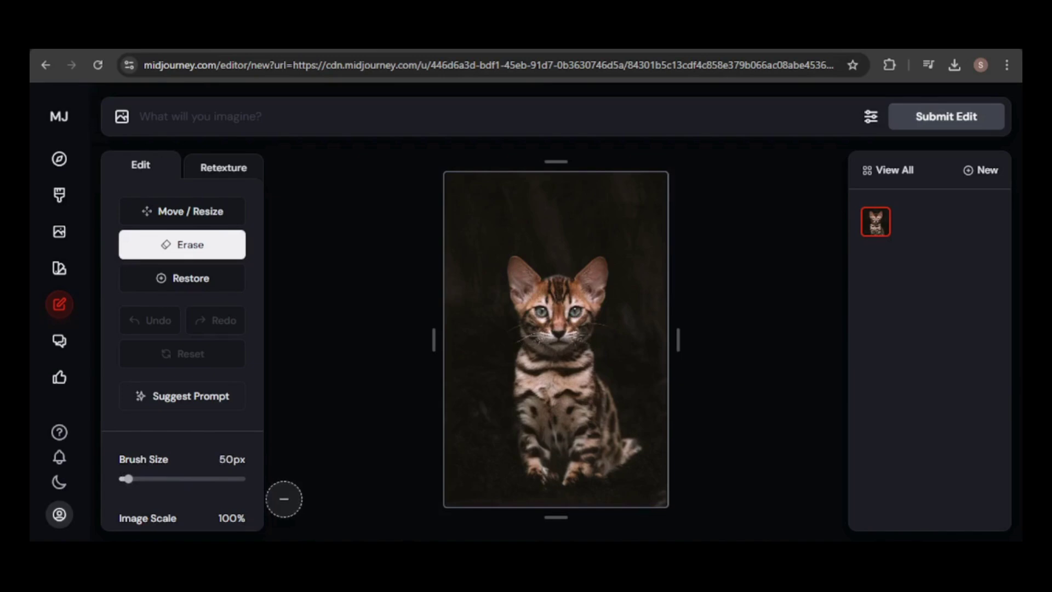
pyautogui.moveTo(545, 281)
pyautogui.mouseDown()
pyautogui.moveTo(519, 267)
pyautogui.moveTo(555, 260)
pyautogui.moveTo(605, 279)
pyautogui.moveTo(543, 283)
pyautogui.moveTo(517, 274)
pyautogui.moveTo(520, 257)
pyautogui.moveTo(545, 241)
pyautogui.moveTo(607, 267)
pyautogui.mouseUp()
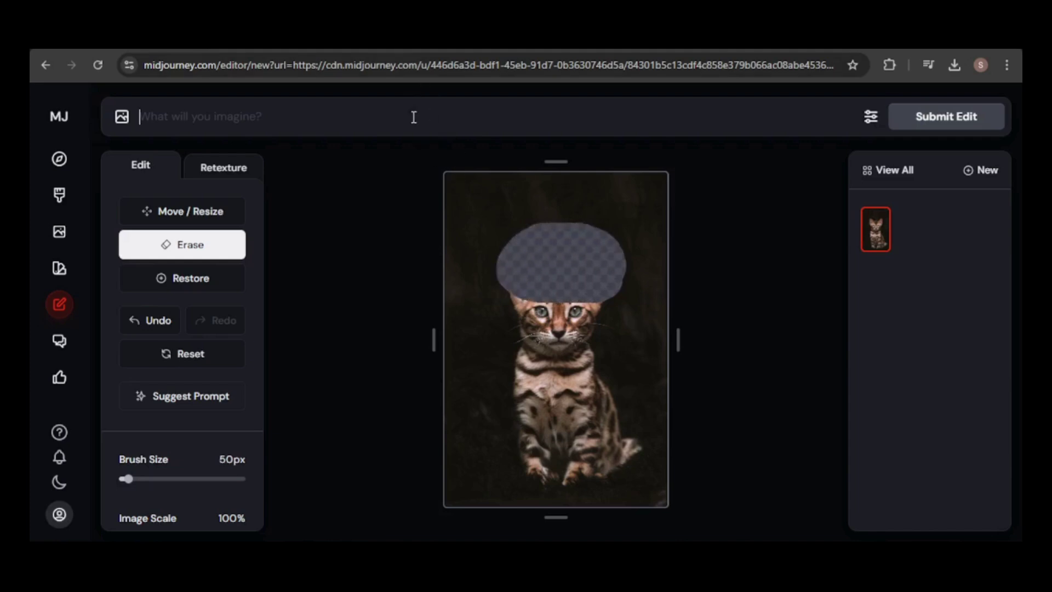
pyautogui.write('A cat weari')
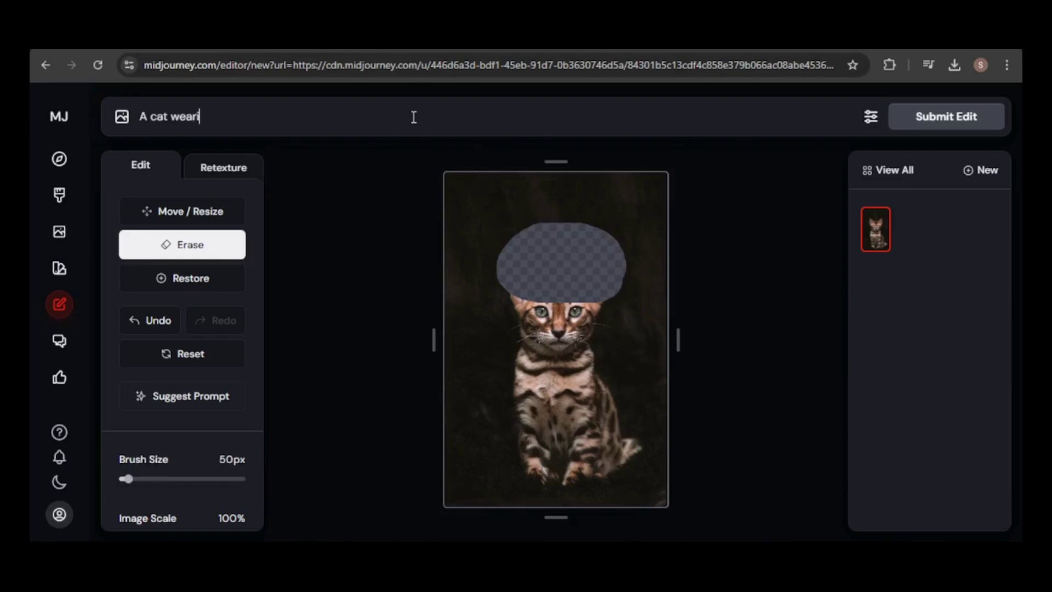
pyautogui.write('ng a top hat')
pyautogui.moveTo(679, 340)
pyautogui.mouseDown()
pyautogui.moveTo(726, 340)
pyautogui.moveTo(669, 336)
pyautogui.moveTo(693, 338)
pyautogui.mouseUp()
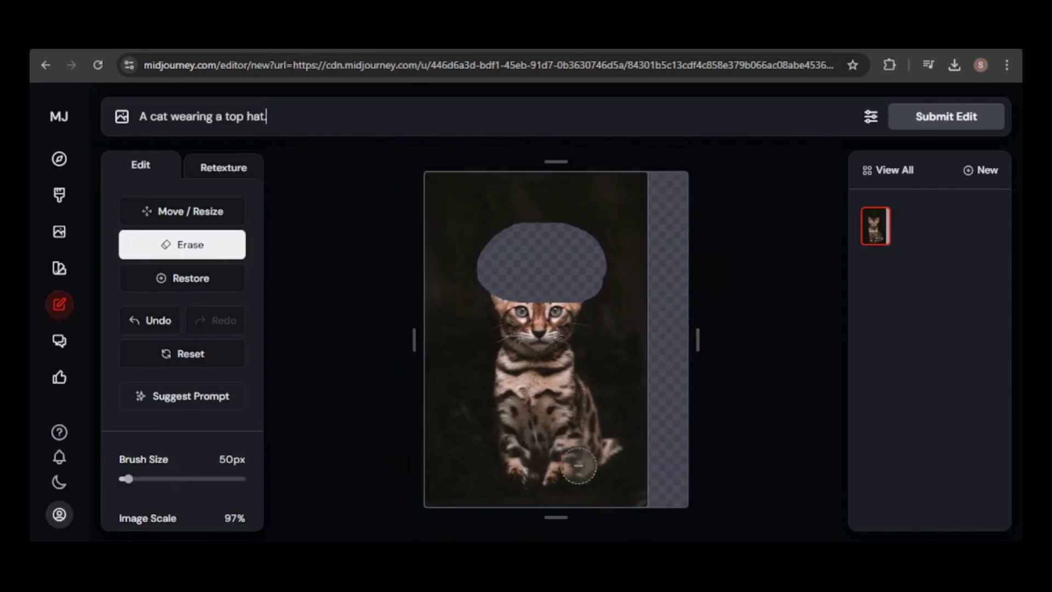
pyautogui.moveTo(555, 516); pyautogui.dragTo(568, 467)
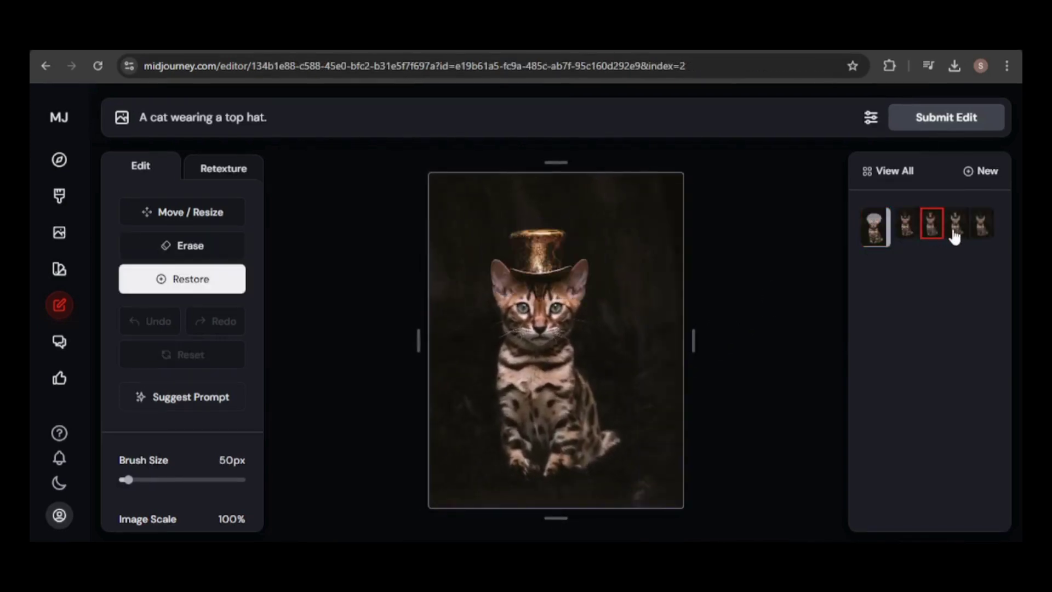
# From the black top-hat variation, erase the bottom, extend the canvas down and right, and generate the couch scene.
pyautogui.click(955, 237)
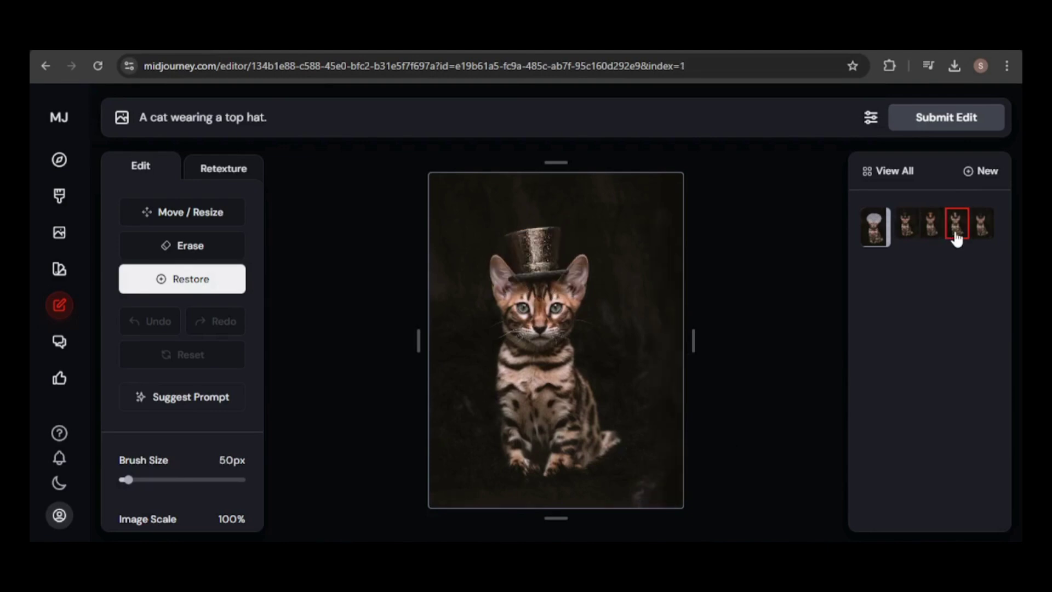
pyautogui.click(980, 239)
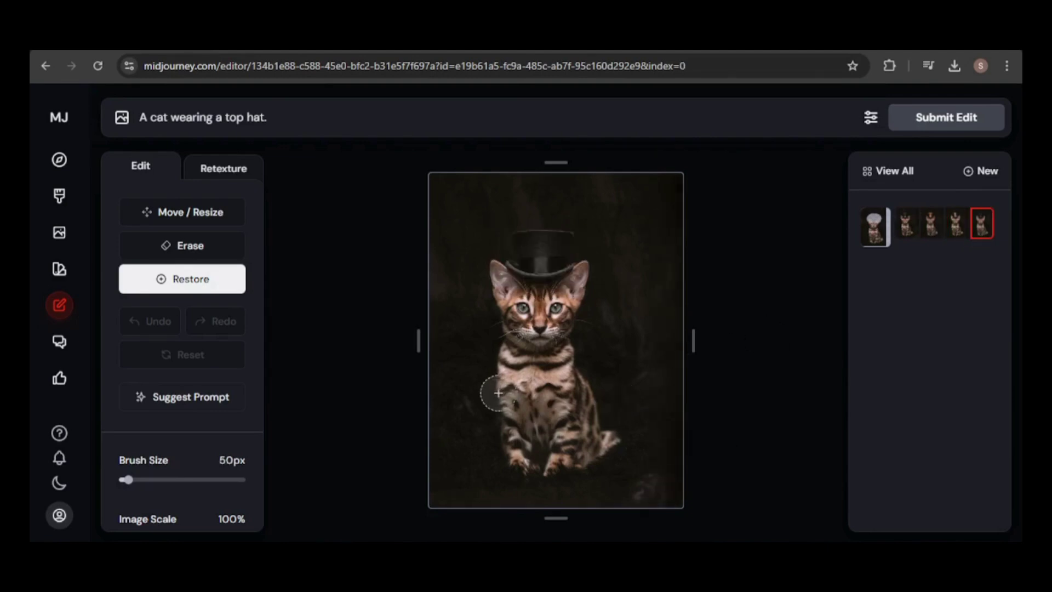
pyautogui.press('e')
pyautogui.moveTo(474, 473)
pyautogui.mouseDown()
pyautogui.moveTo(466, 471)
pyautogui.moveTo(576, 477)
pyautogui.moveTo(649, 455)
pyautogui.moveTo(640, 484)
pyautogui.moveTo(487, 482)
pyautogui.moveTo(449, 467)
pyautogui.moveTo(611, 479)
pyautogui.moveTo(667, 502)
pyautogui.moveTo(432, 496)
pyautogui.mouseUp()
pyautogui.moveTo(564, 520)
pyautogui.mouseDown()
pyautogui.moveTo(564, 533)
pyautogui.moveTo(558, 527)
pyautogui.mouseUp()
pyautogui.moveTo(679, 341); pyautogui.dragTo(726, 344)
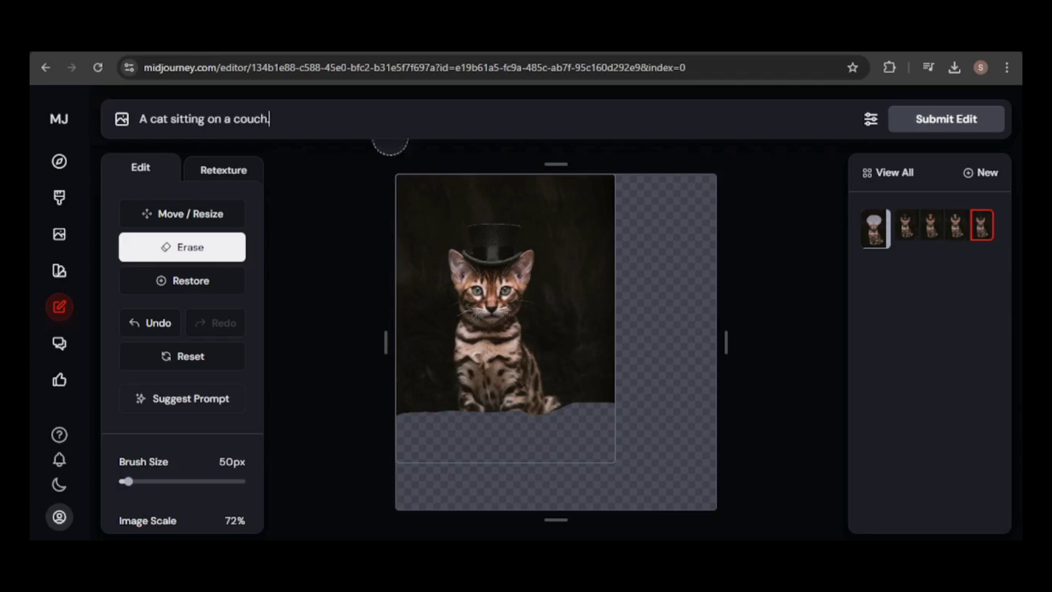
pyautogui.click(956, 130)
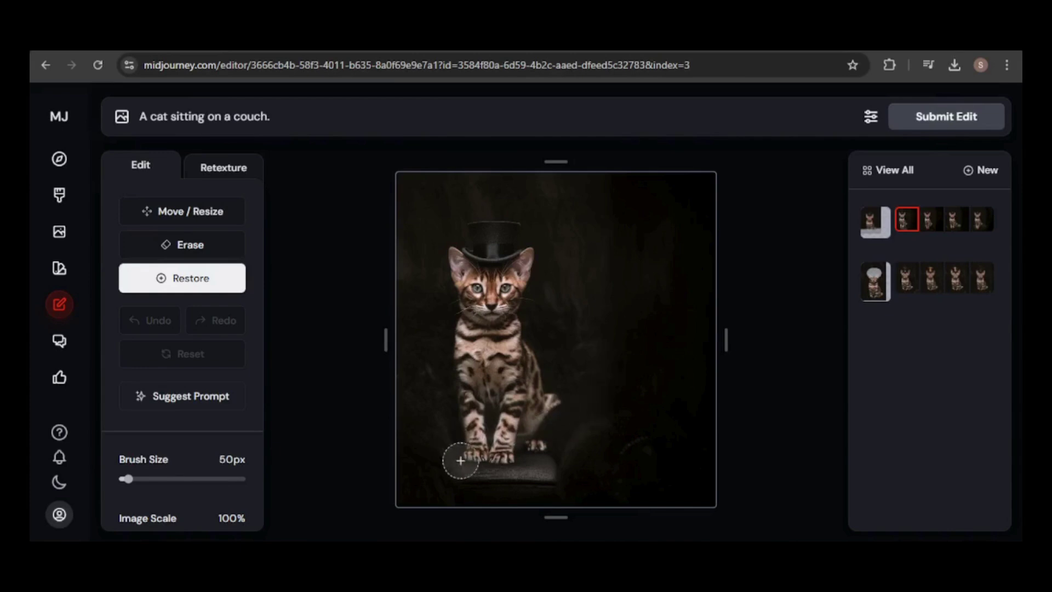
# On the fifth couch variation, erase below the cat's chest and submit the wider black leather couch edit.
pyautogui.click(932, 224)
pyautogui.click(954, 227)
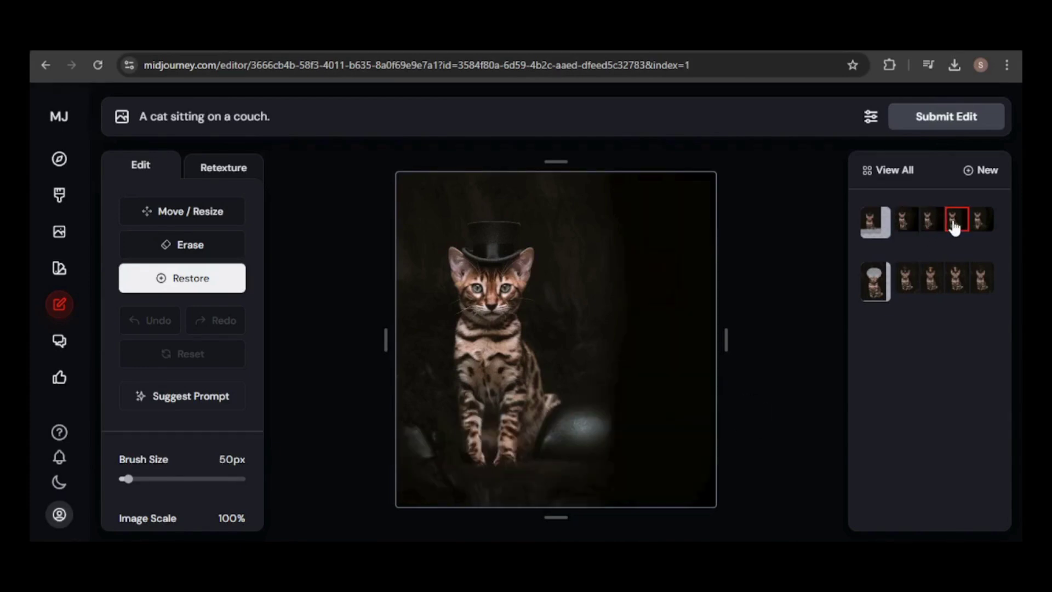
pyautogui.click(979, 228)
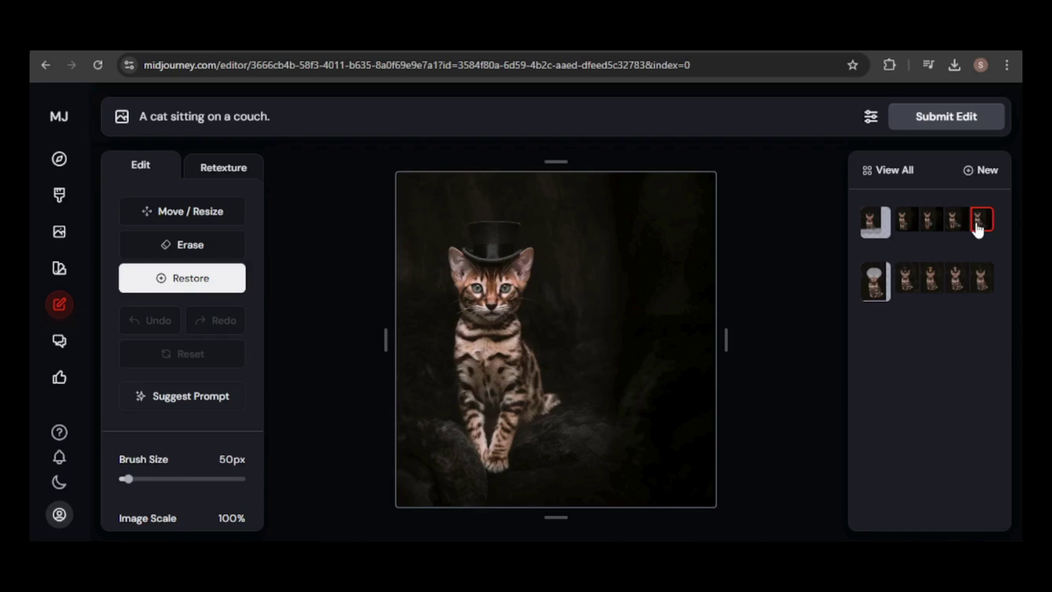
pyautogui.press('e')
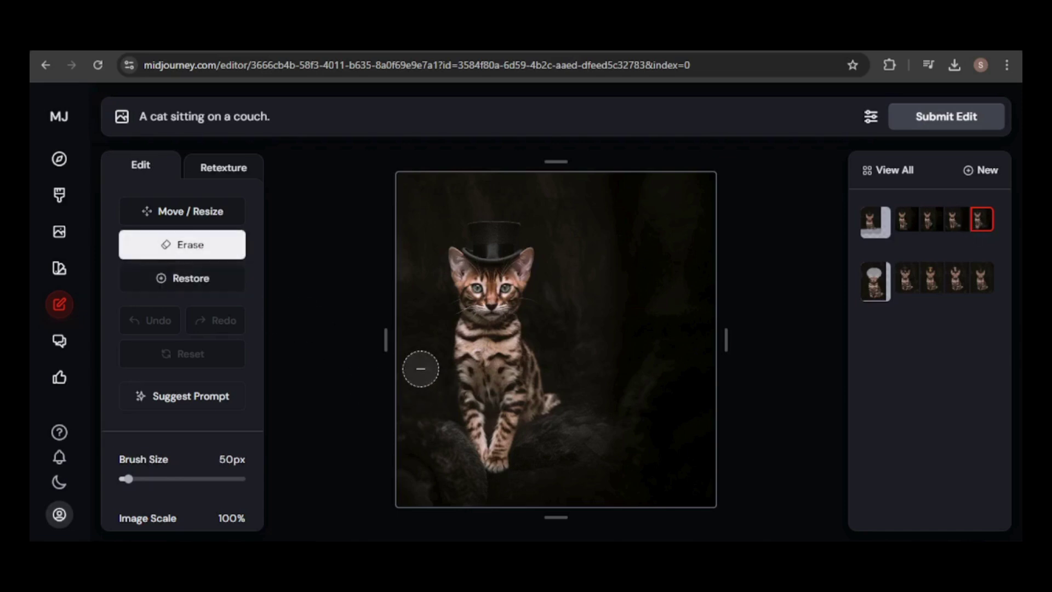
pyautogui.moveTo(411, 354)
pyautogui.mouseDown()
pyautogui.moveTo(675, 360)
pyautogui.moveTo(700, 376)
pyautogui.moveTo(586, 384)
pyautogui.moveTo(435, 365)
pyautogui.moveTo(411, 387)
pyautogui.moveTo(529, 397)
pyautogui.moveTo(628, 396)
pyautogui.moveTo(324, 357)
pyautogui.mouseUp()
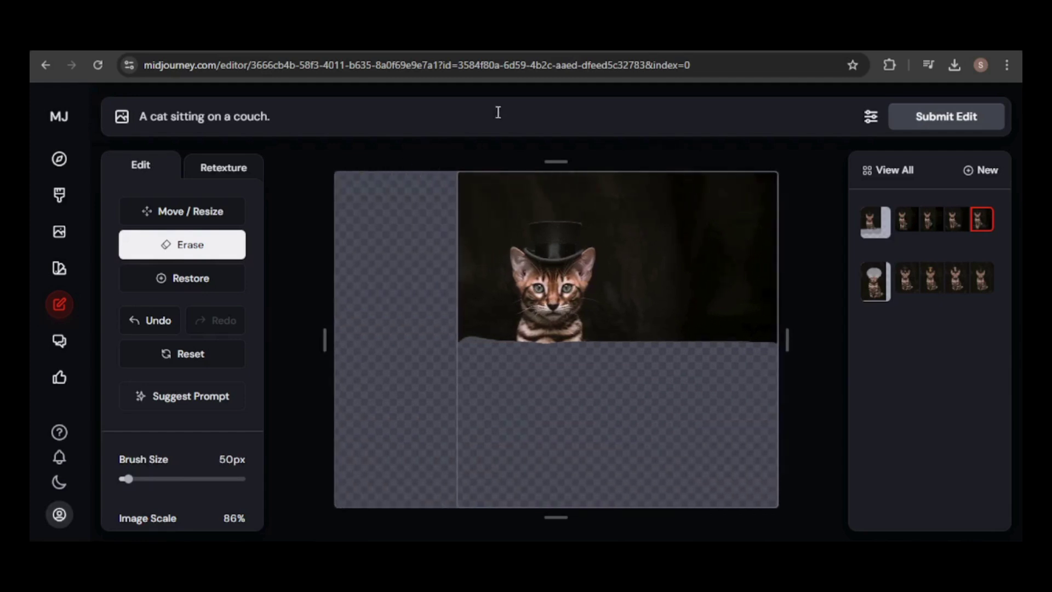
pyautogui.click(939, 118)
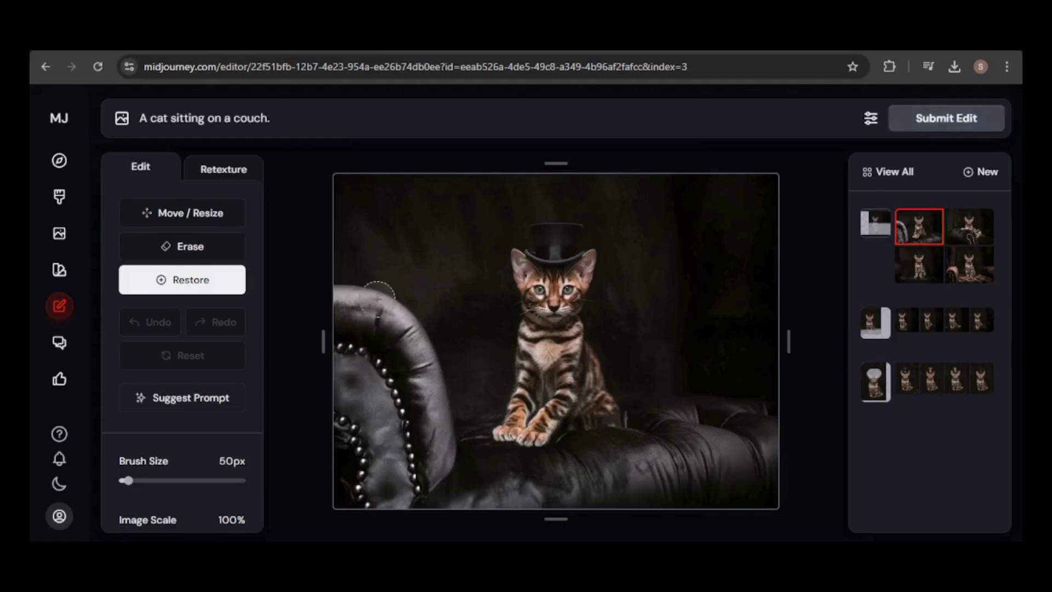
# Select the variation of the top-hatted cat in the studded brown leather armchair.
pyautogui.click(971, 229)
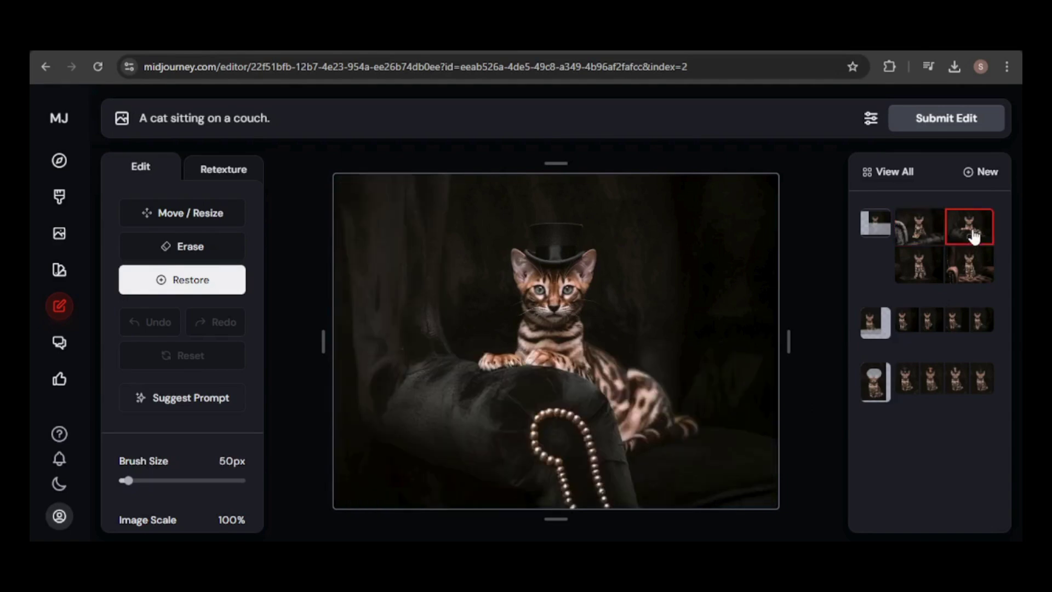
pyautogui.click(921, 268)
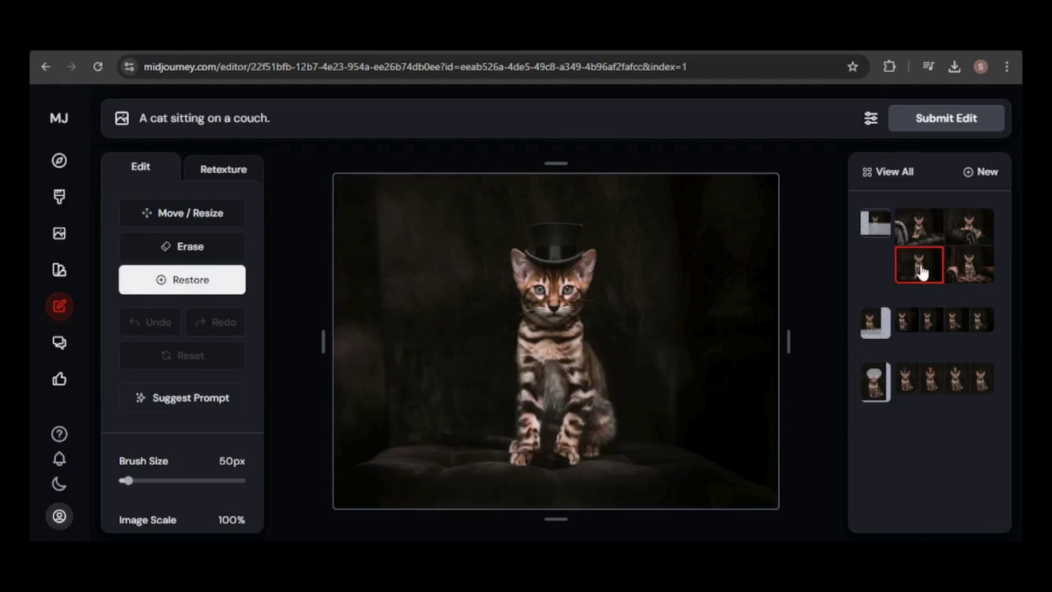
pyautogui.click(970, 266)
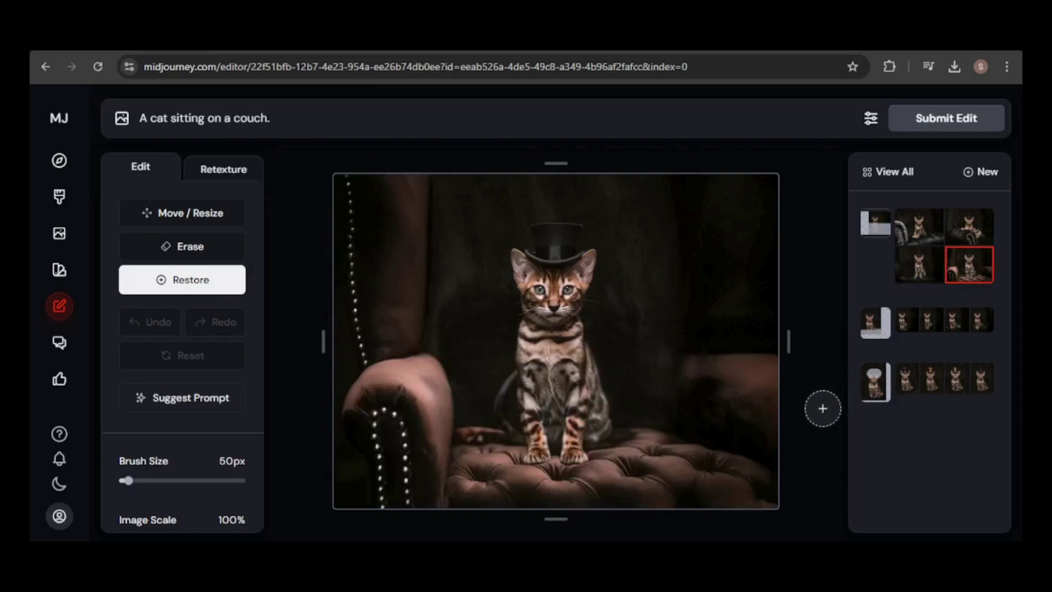
pyautogui.scroll(-5, 246, 290)
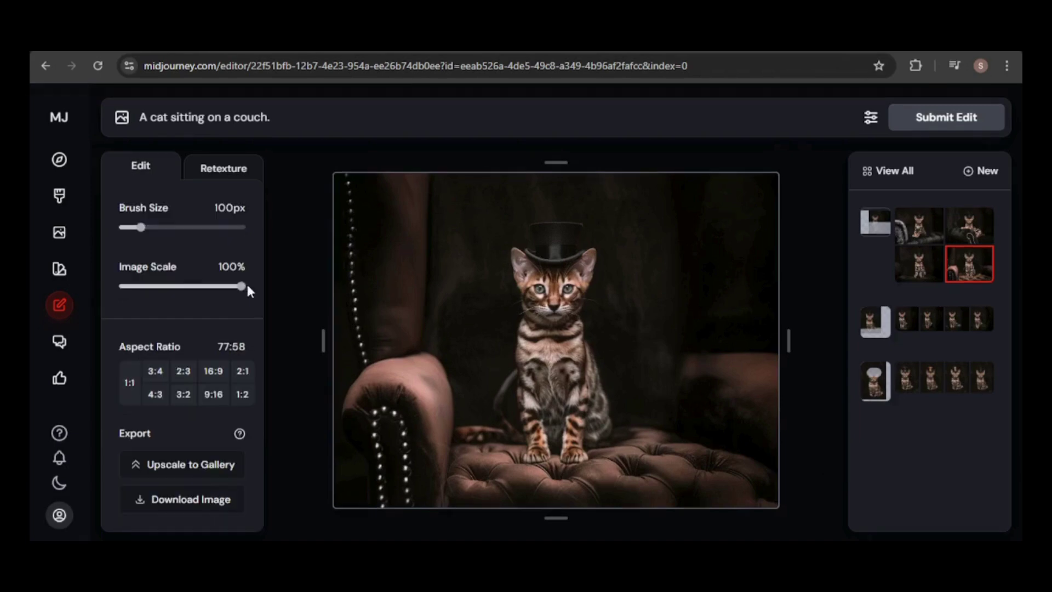
# Try different image scales and the 3:4 and 4:3 aspect ratios, leaving the scale at 100%.
pyautogui.moveTo(241, 286); pyautogui.dragTo(170, 286)
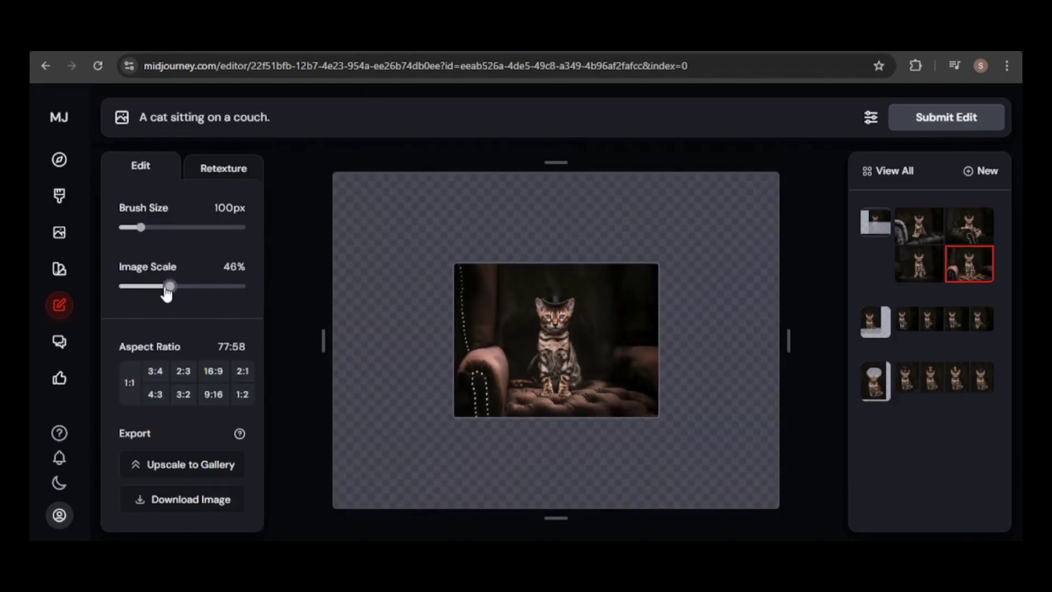
pyautogui.moveTo(170, 286); pyautogui.dragTo(263, 295)
pyautogui.click(154, 378)
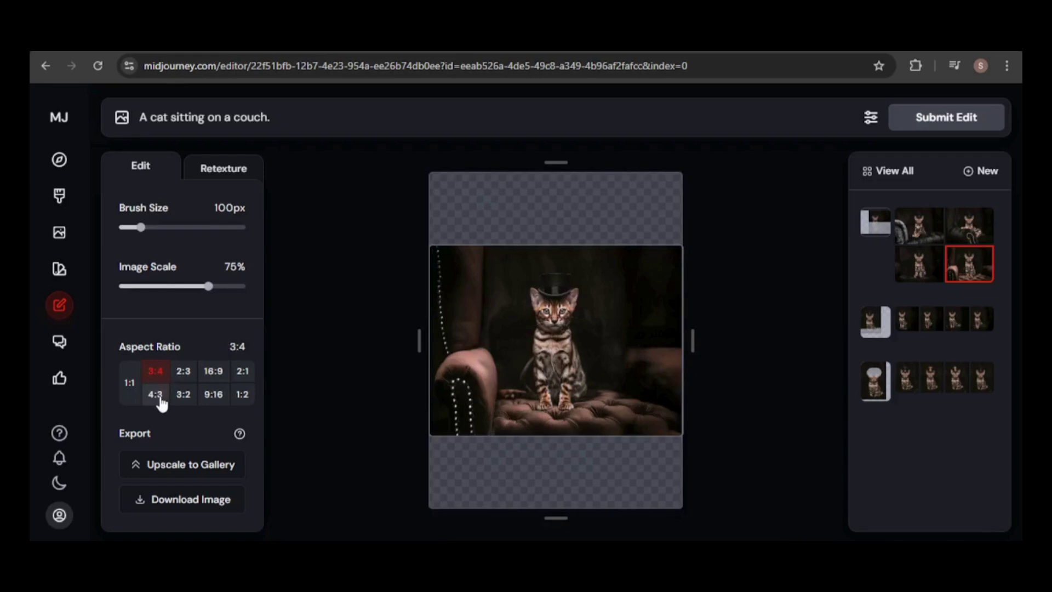
pyautogui.click(159, 395)
pyautogui.moveTo(219, 286); pyautogui.dragTo(245, 286)
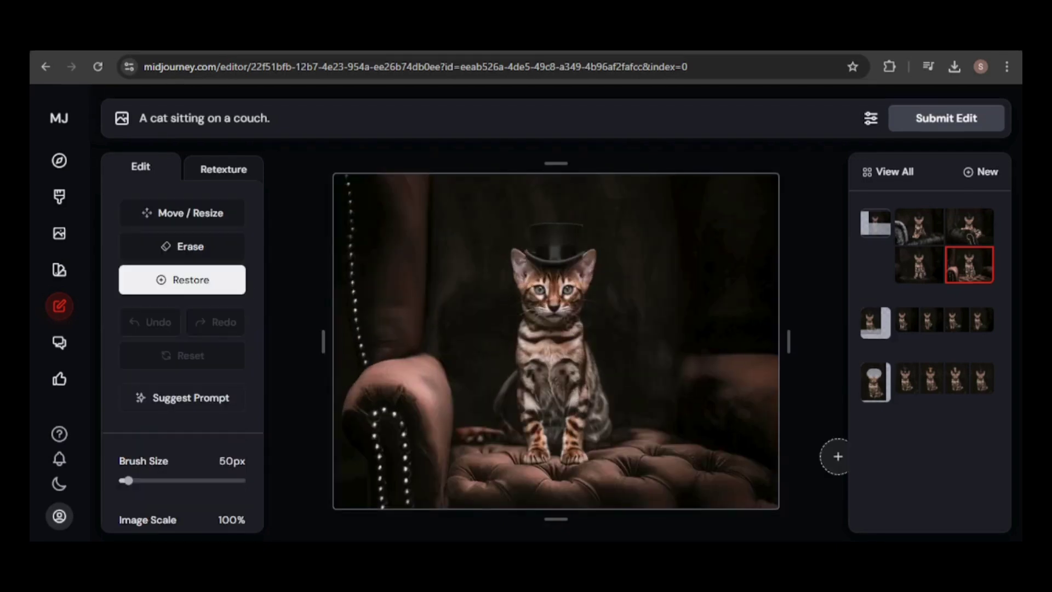
# Open the first cat image from View All and download the original picture.
pyautogui.click(891, 177)
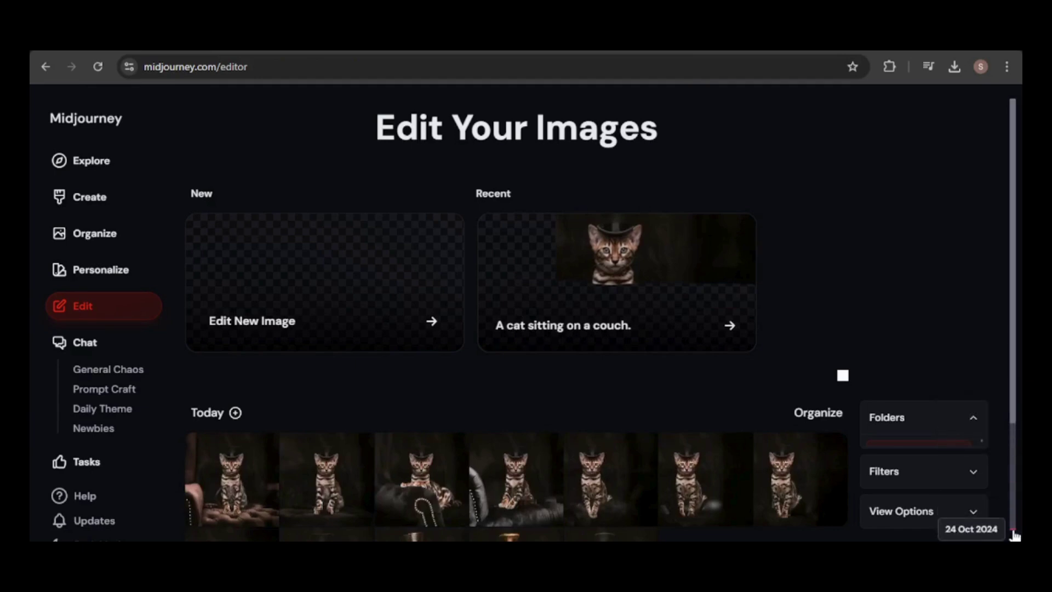
pyautogui.scroll(-3, 1015, 534)
pyautogui.click(230, 329)
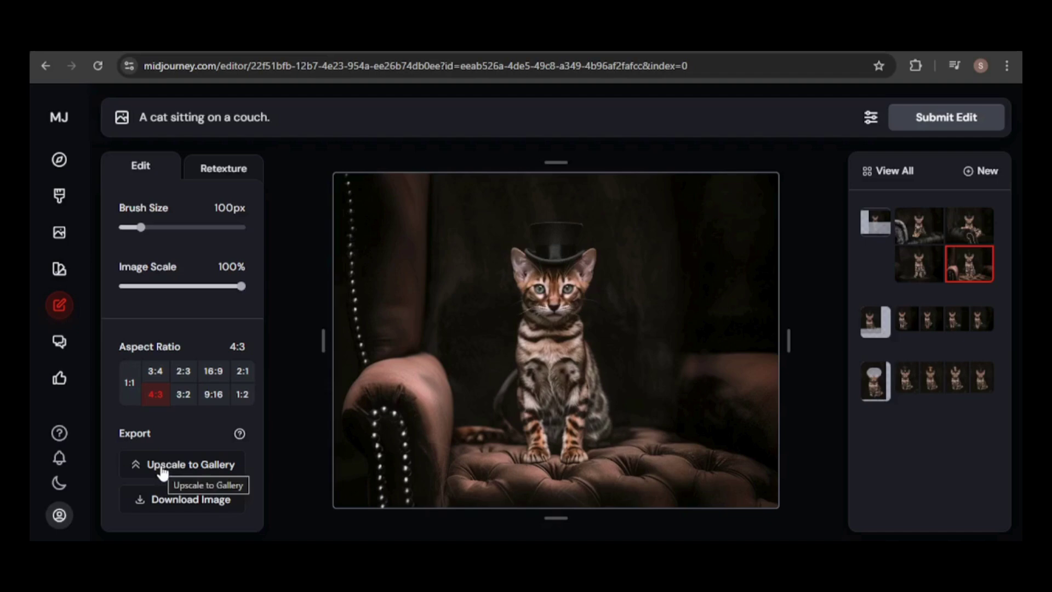
pyautogui.click(181, 506)
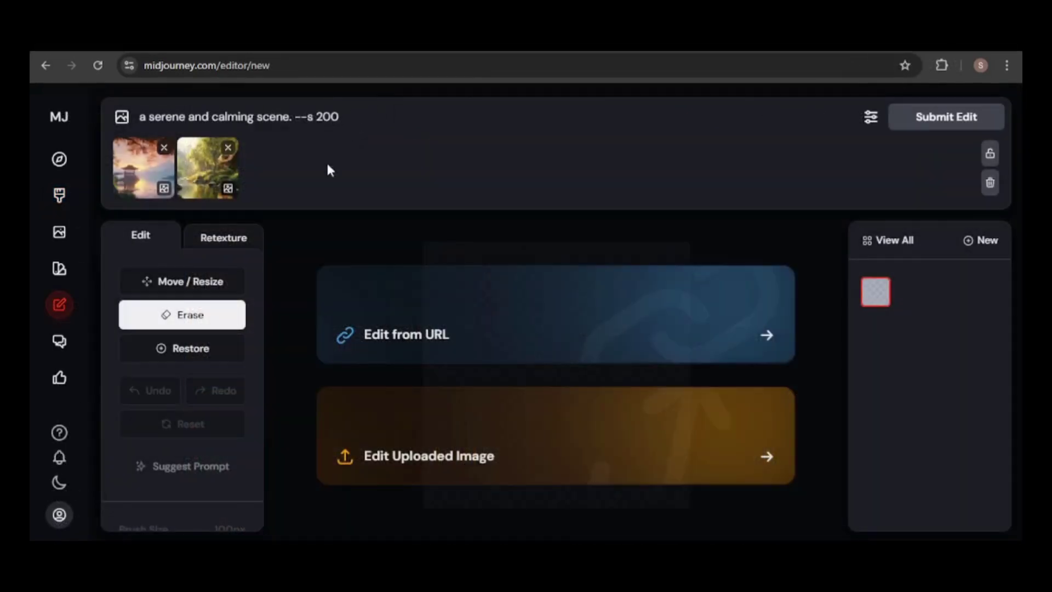
# Make the first reference image a character reference and append '--cw 50 --sw 300' to the prompt.
pyautogui.click(137, 189)
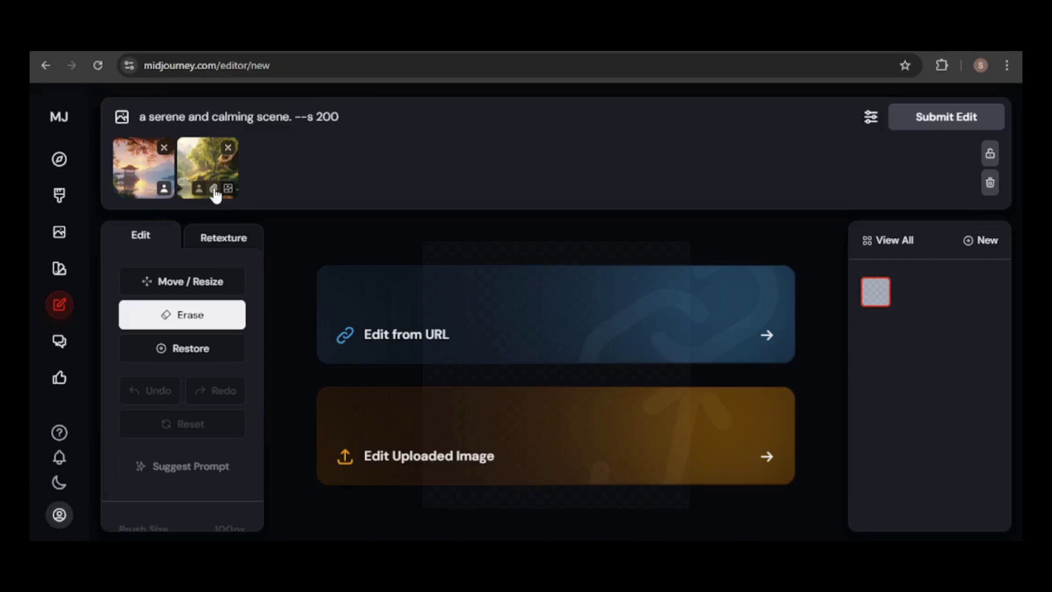
pyautogui.click(367, 112)
pyautogui.write('--cw')
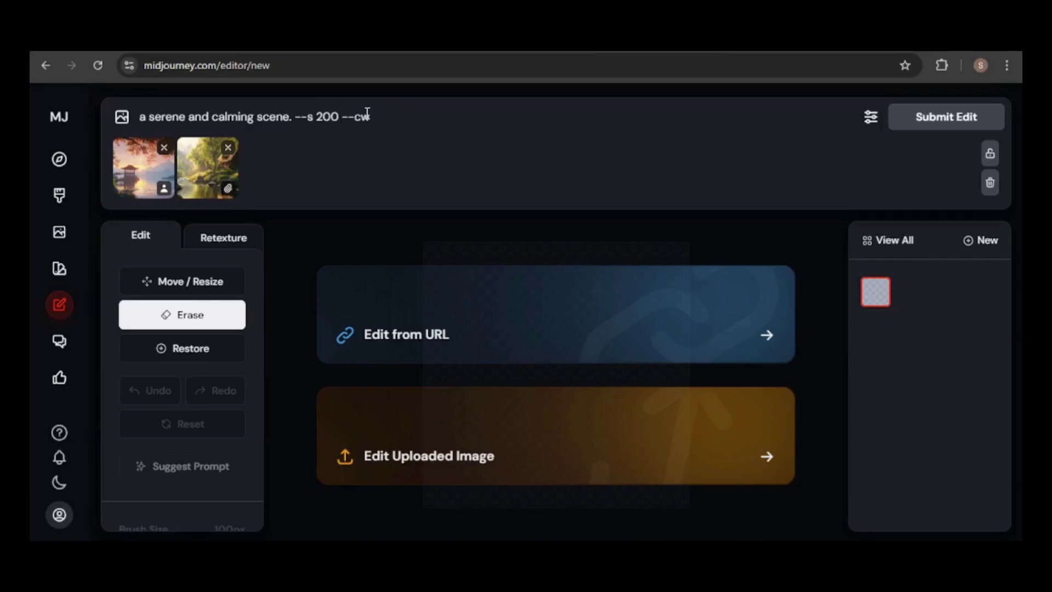
pyautogui.write(' 50 --sw 300')
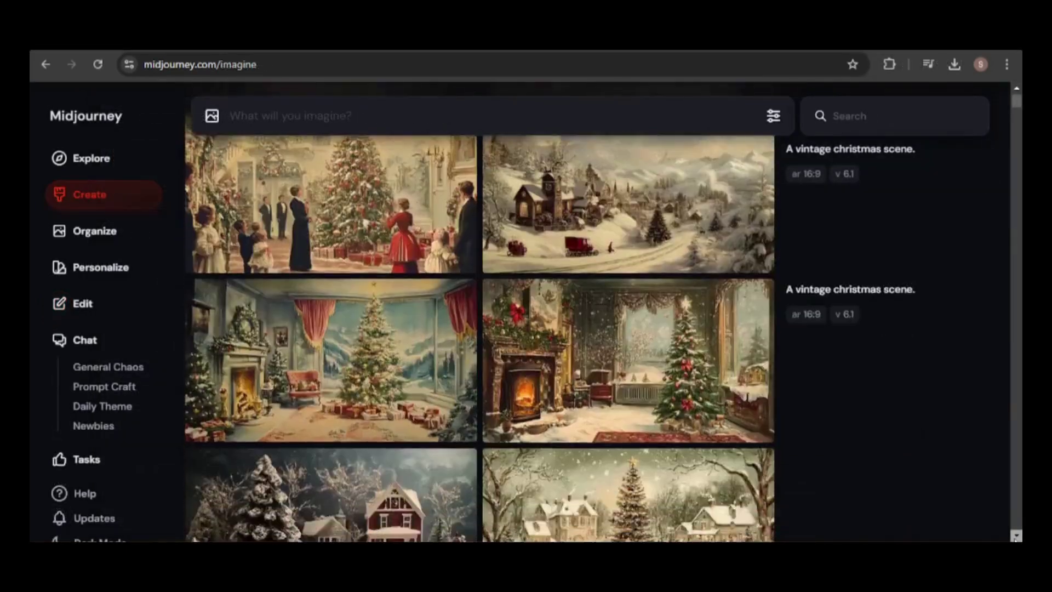
# Copy the snowy church village image's URL.
pyautogui.scroll(-3, 480, 329)
pyautogui.scroll(-2, 1015, 539)
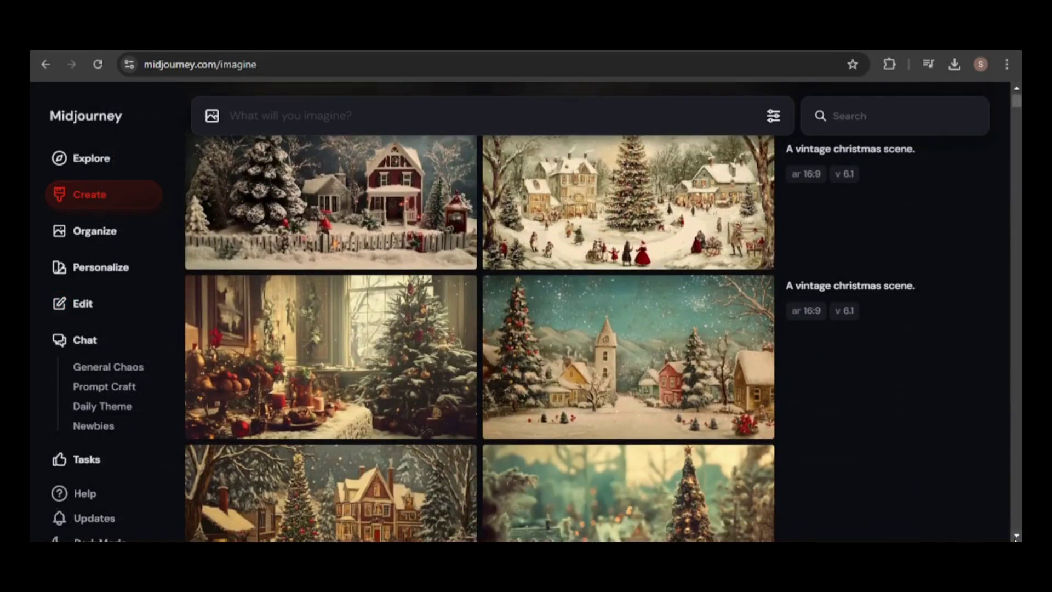
pyautogui.moveTo(721, 422)
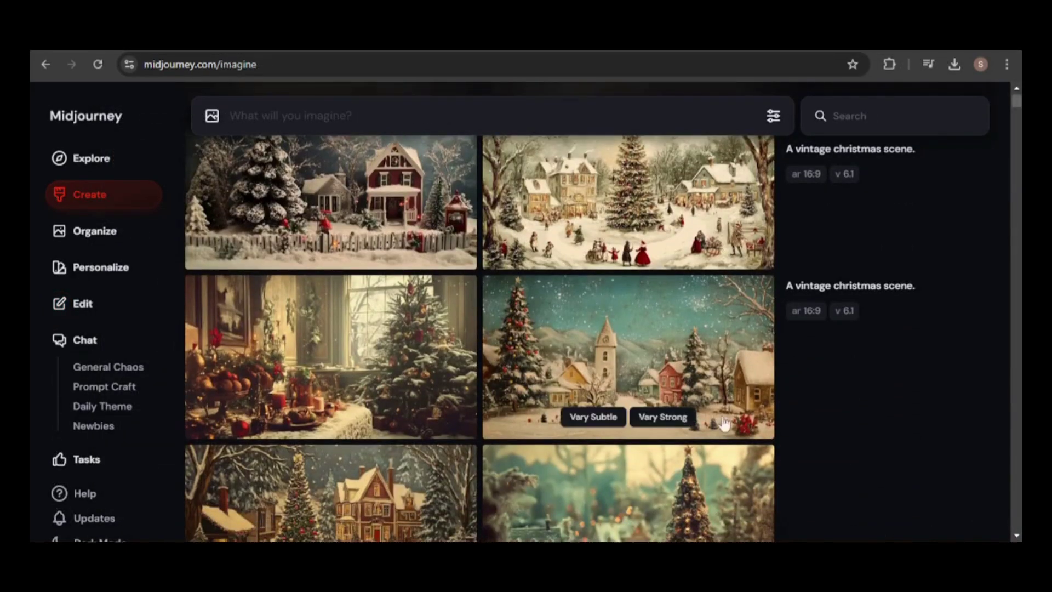
pyautogui.rightClick(669, 368)
pyautogui.moveTo(762, 526)
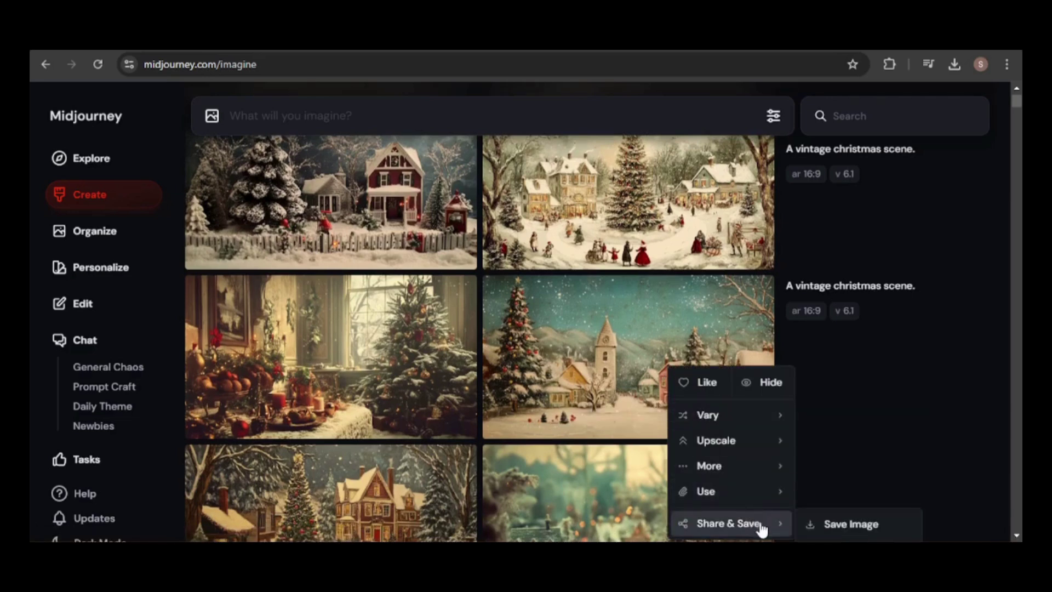
pyautogui.scroll(-2, 795, 345)
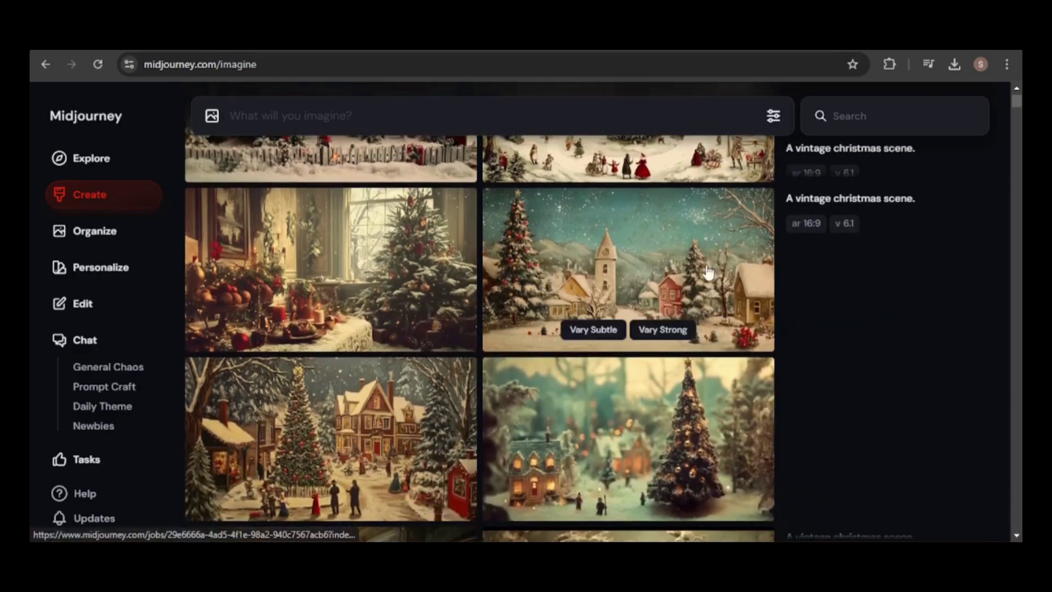
pyautogui.rightClick(708, 272)
pyautogui.moveTo(789, 428)
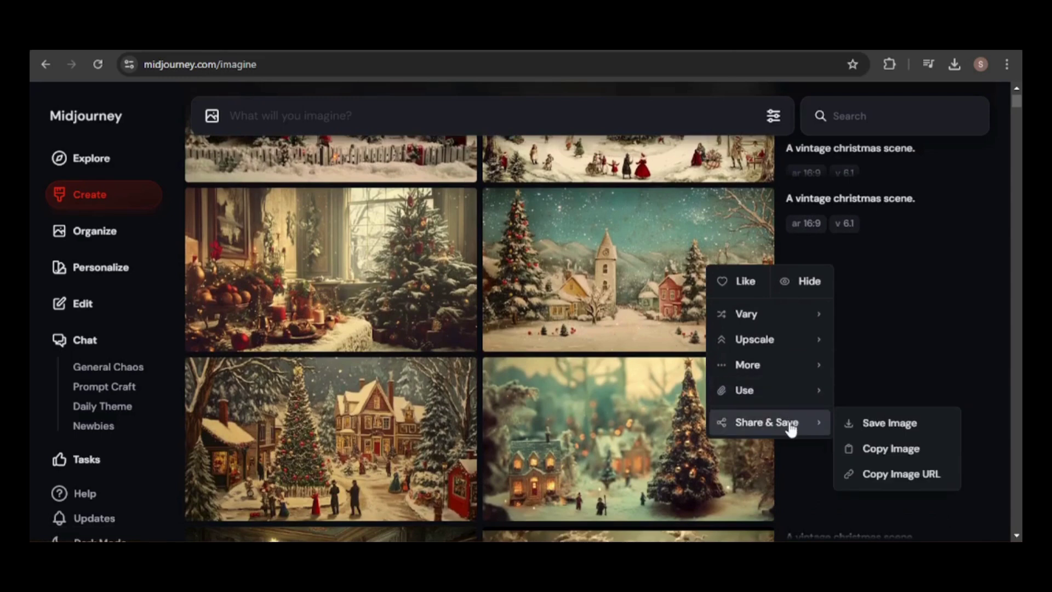
pyautogui.click(895, 474)
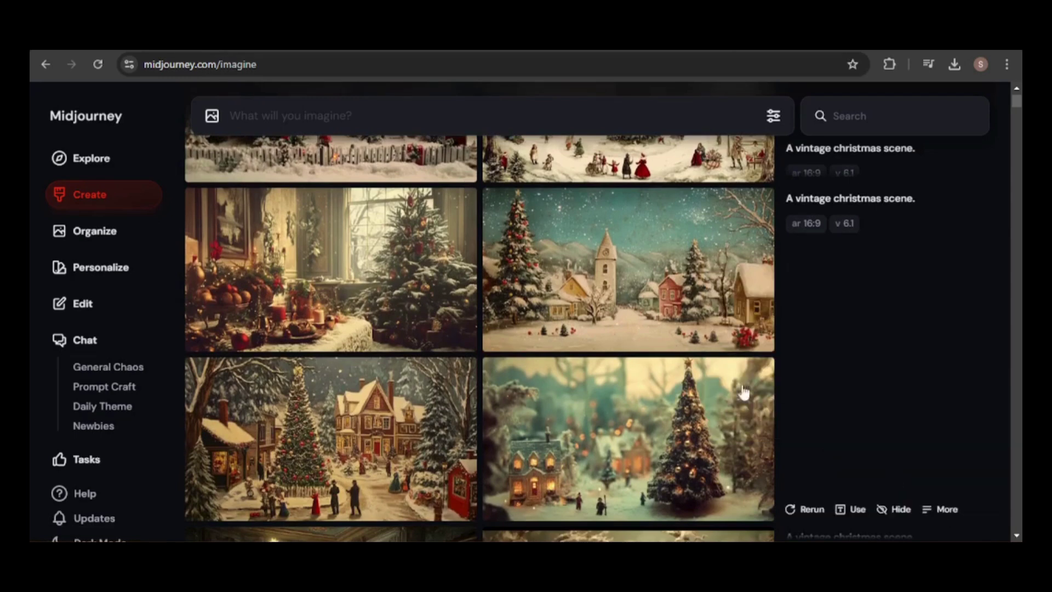
# Paste the village image into a new edit's prompt, then copy the Pixabay horse photo's address.
pyautogui.click(88, 304)
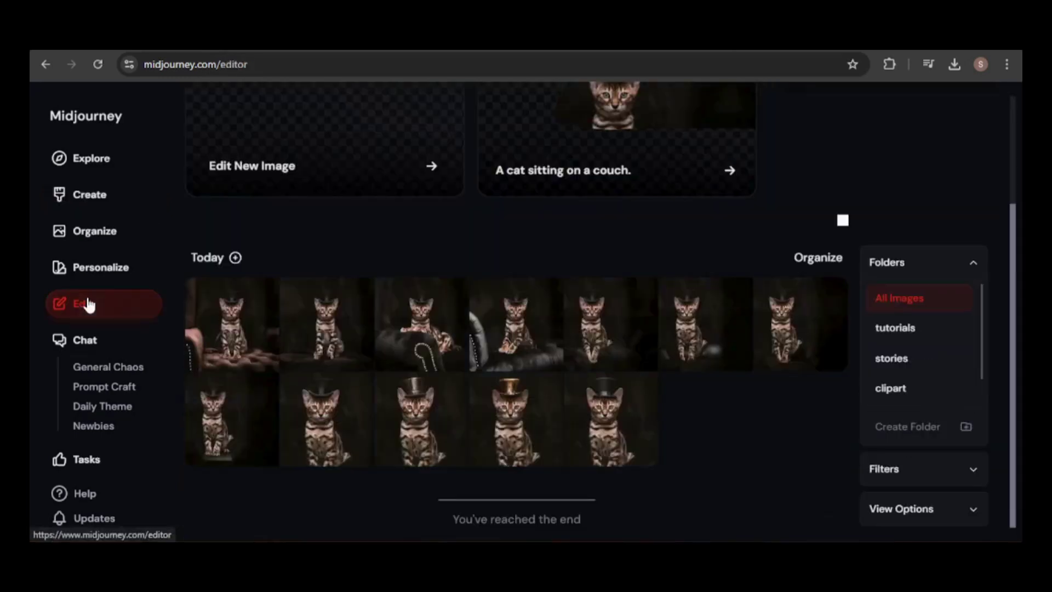
pyautogui.click(432, 167)
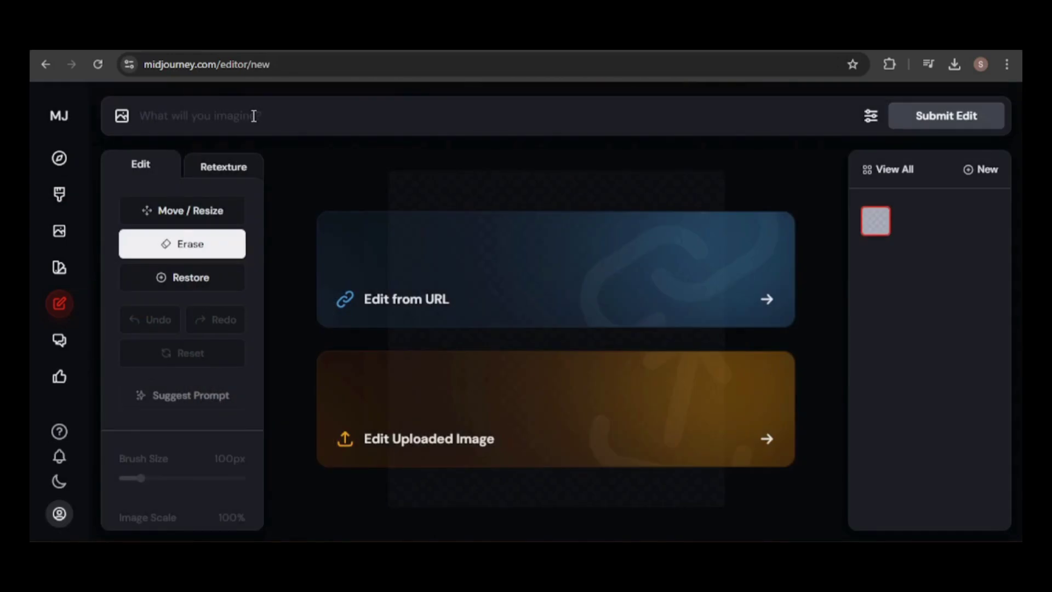
pyautogui.hotkey('ctrl', 'v')
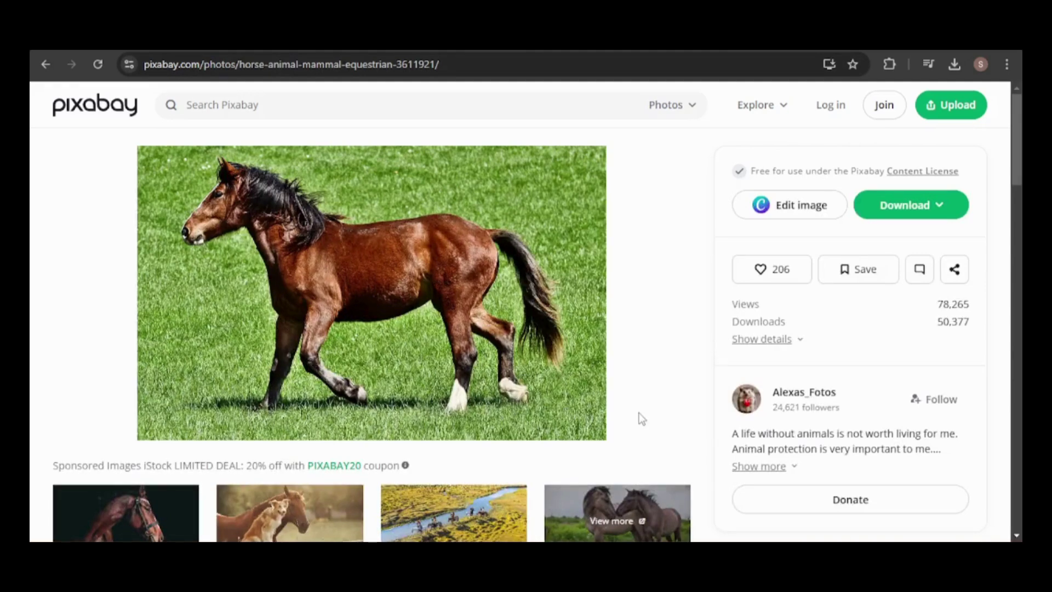
pyautogui.rightClick(517, 341)
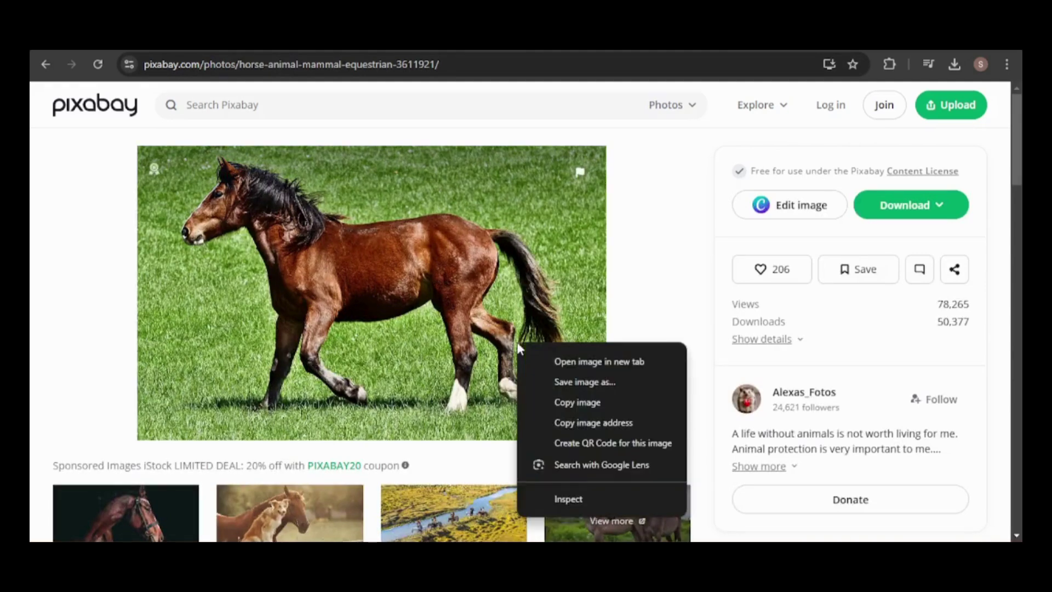
pyautogui.click(571, 423)
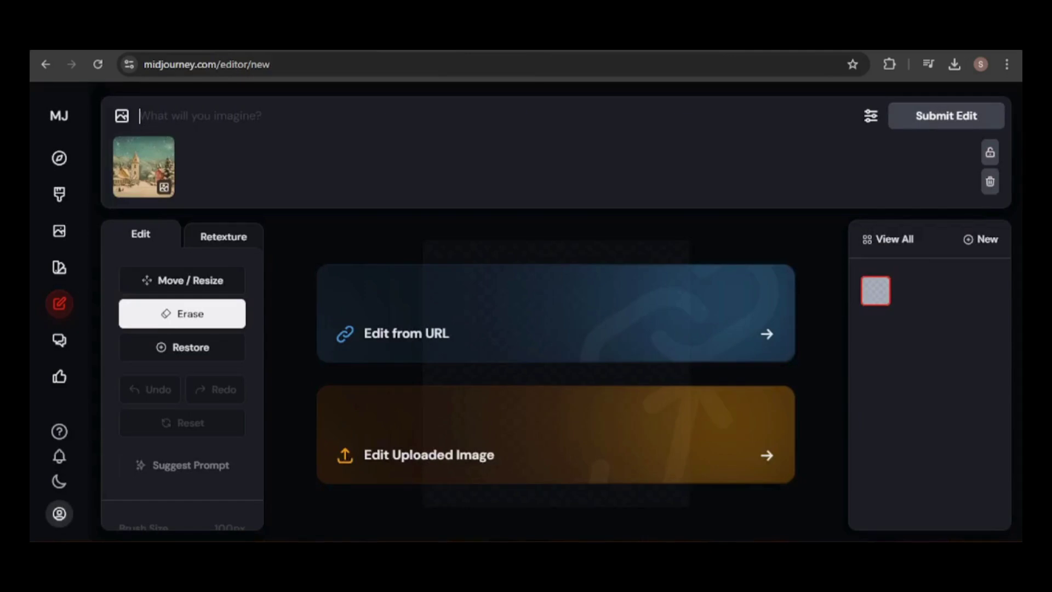
# Load the horse photo from its pasted URL and erase its background.
pyautogui.click(766, 335)
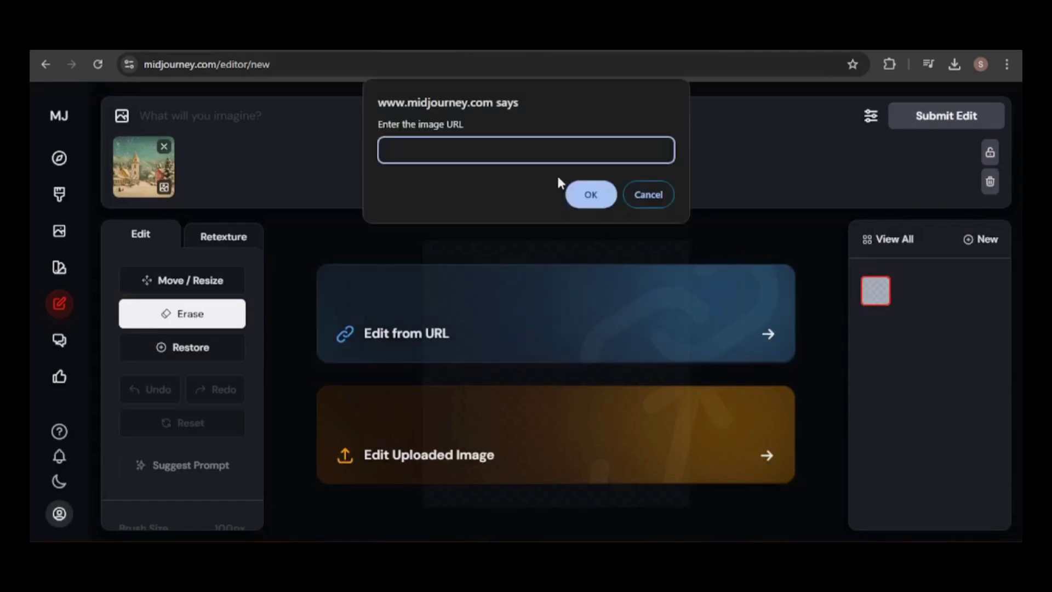
pyautogui.rightClick(533, 154)
pyautogui.click(570, 272)
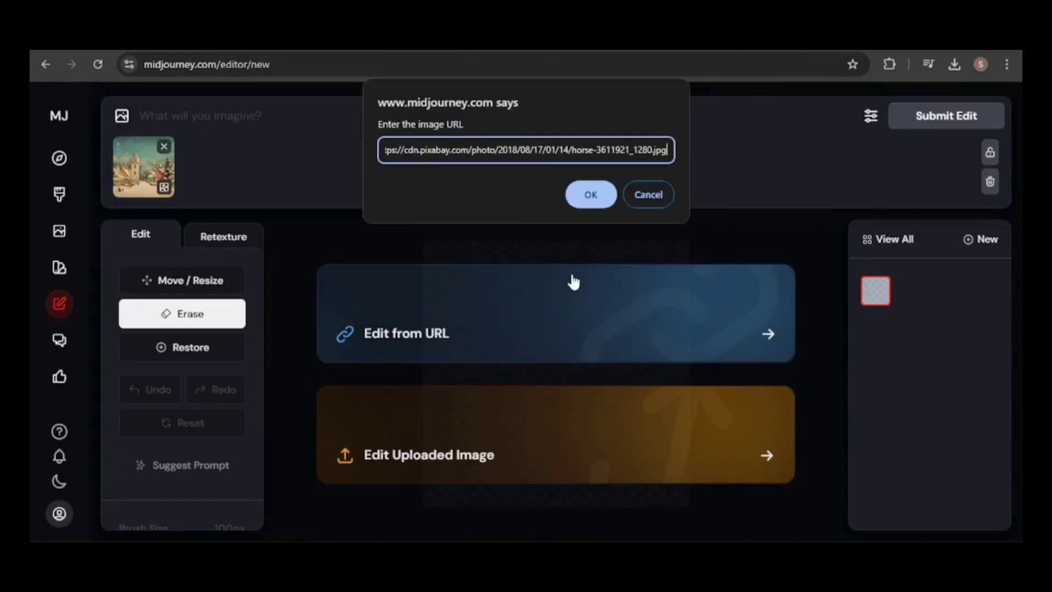
pyautogui.click(592, 195)
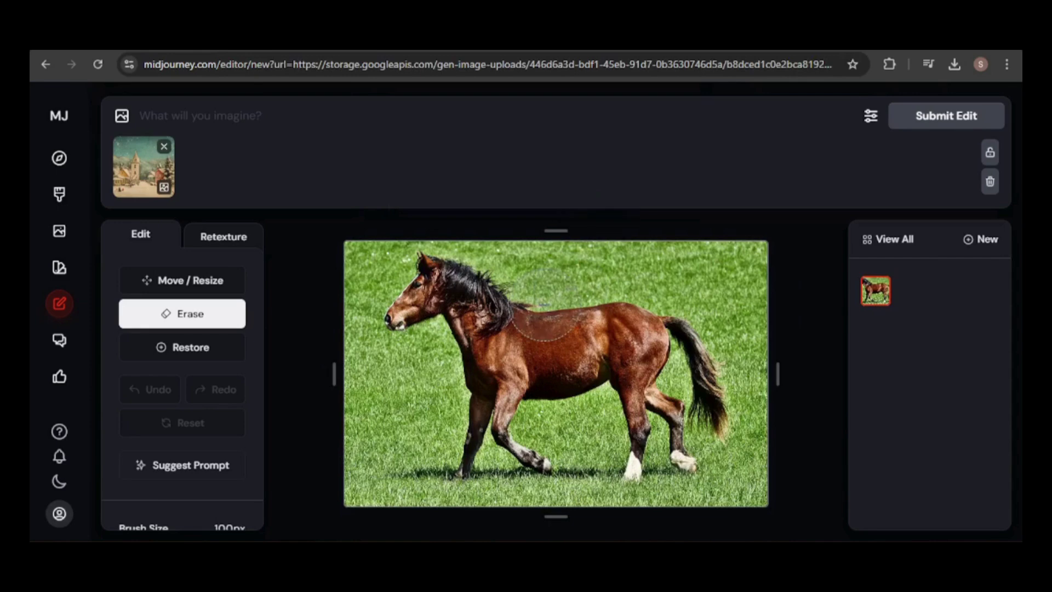
pyautogui.moveTo(252, 496)
pyautogui.mouseDown()
pyautogui.moveTo(270, 488)
pyautogui.moveTo(257, 458)
pyautogui.mouseUp()
pyautogui.click(257, 457)
pyautogui.moveTo(409, 424)
pyautogui.mouseDown()
pyautogui.moveTo(378, 400)
pyautogui.moveTo(371, 481)
pyautogui.moveTo(411, 471)
pyautogui.moveTo(430, 378)
pyautogui.moveTo(362, 350)
pyautogui.moveTo(365, 244)
pyautogui.moveTo(380, 261)
pyautogui.moveTo(494, 228)
pyautogui.moveTo(687, 395)
pyautogui.mouseUp()
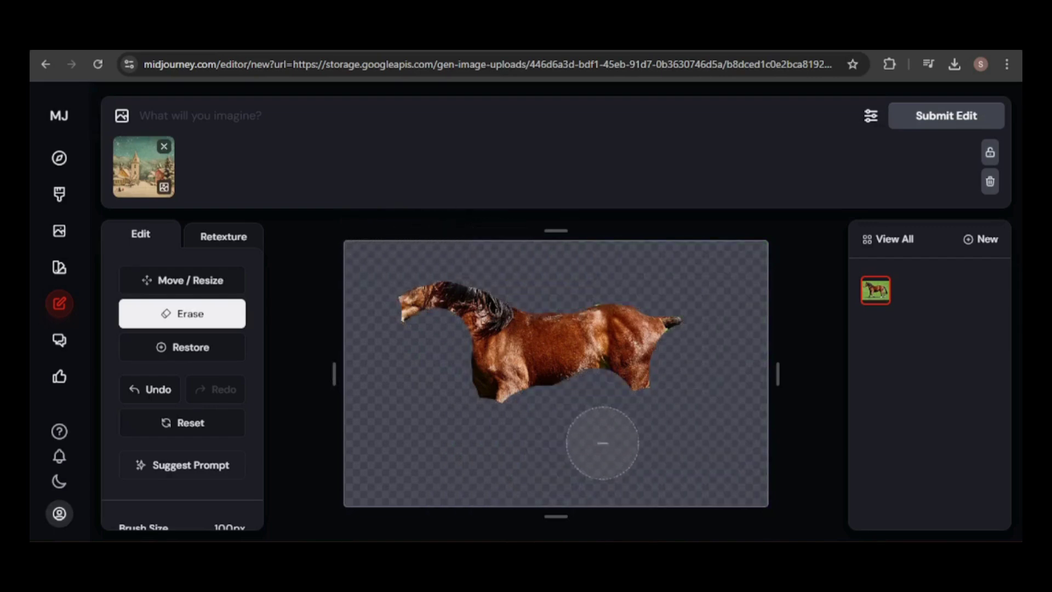
# Enter the prompt 'horse, vintage christmas background' with the Christmas village picture as style reference.
pyautogui.click(317, 113)
pyautogui.hotkey('ctrl', 'v')
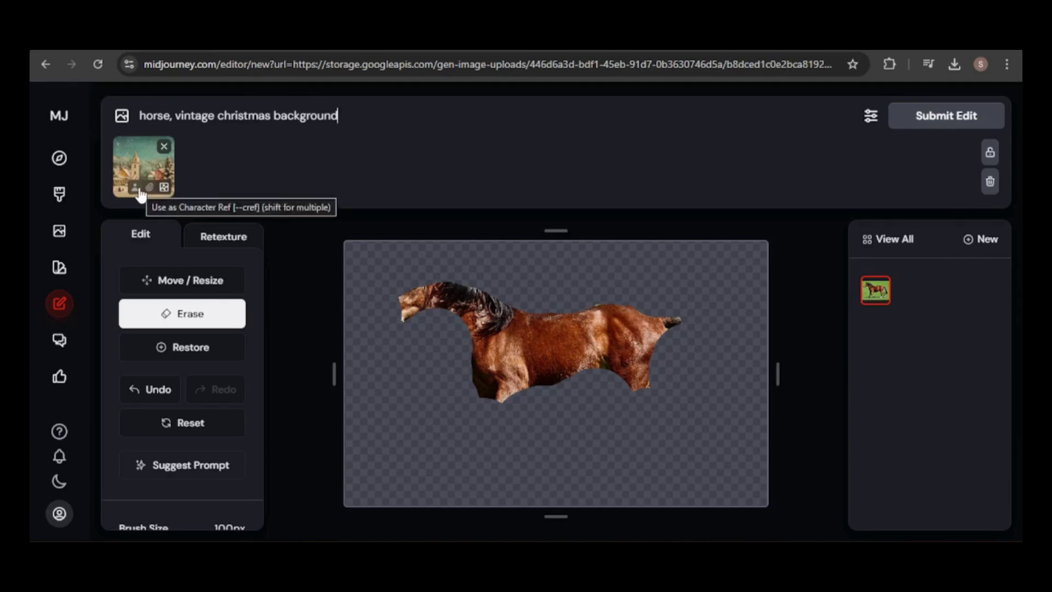
pyautogui.click(148, 191)
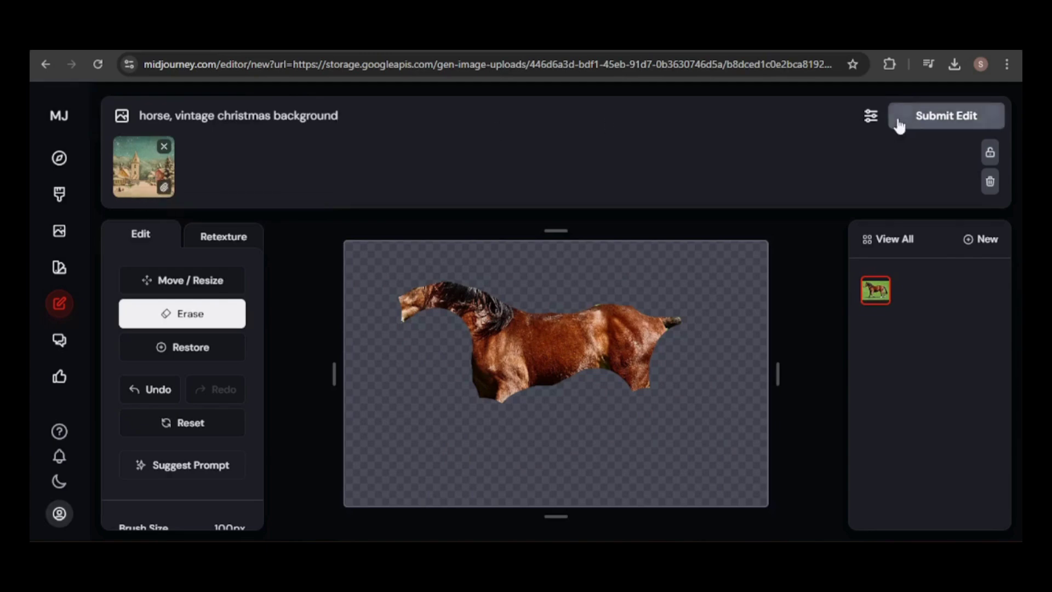
# Submit the edit and compare the four horse-in-vintage-Christmas results.
pyautogui.click(920, 128)
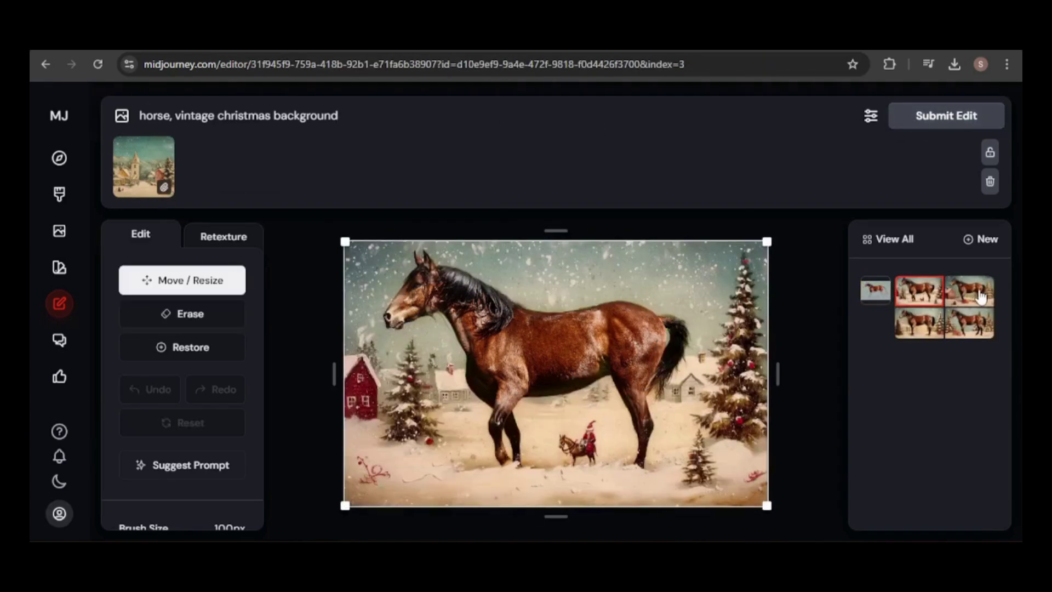
pyautogui.click(982, 296)
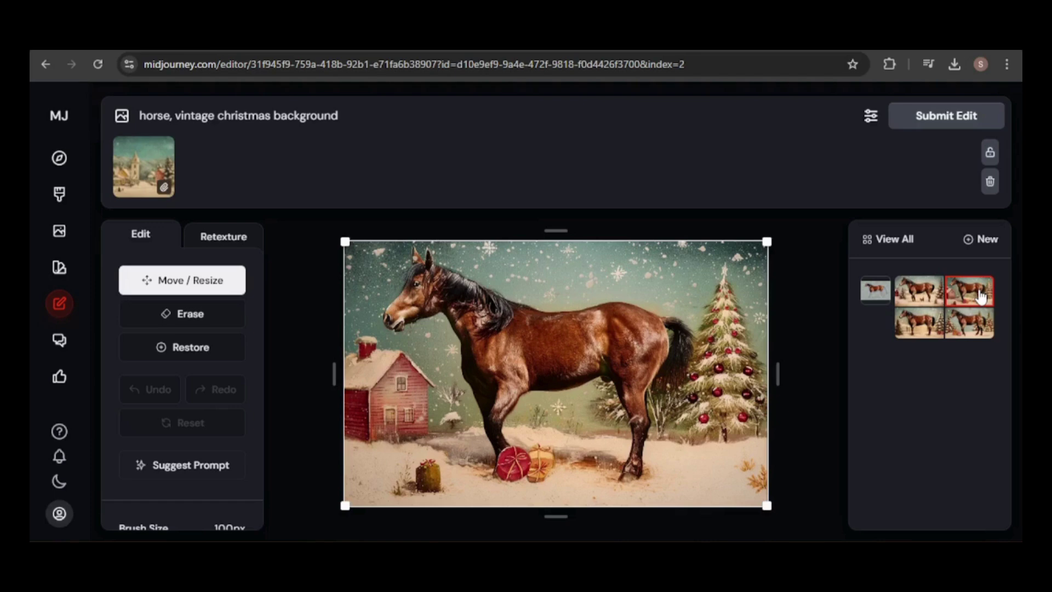
pyautogui.click(924, 335)
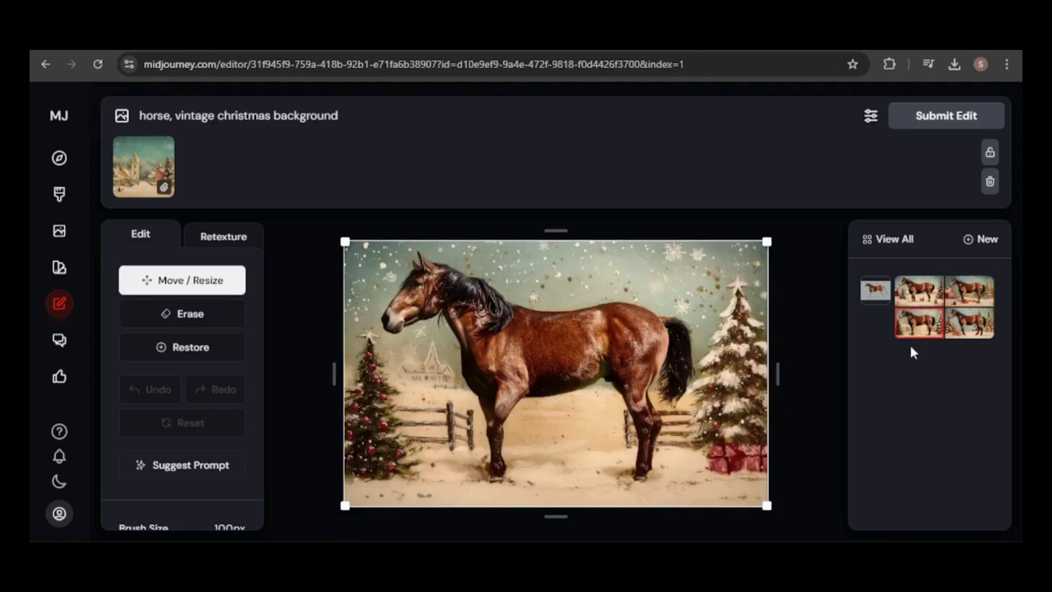
pyautogui.click(966, 332)
pyautogui.click(225, 237)
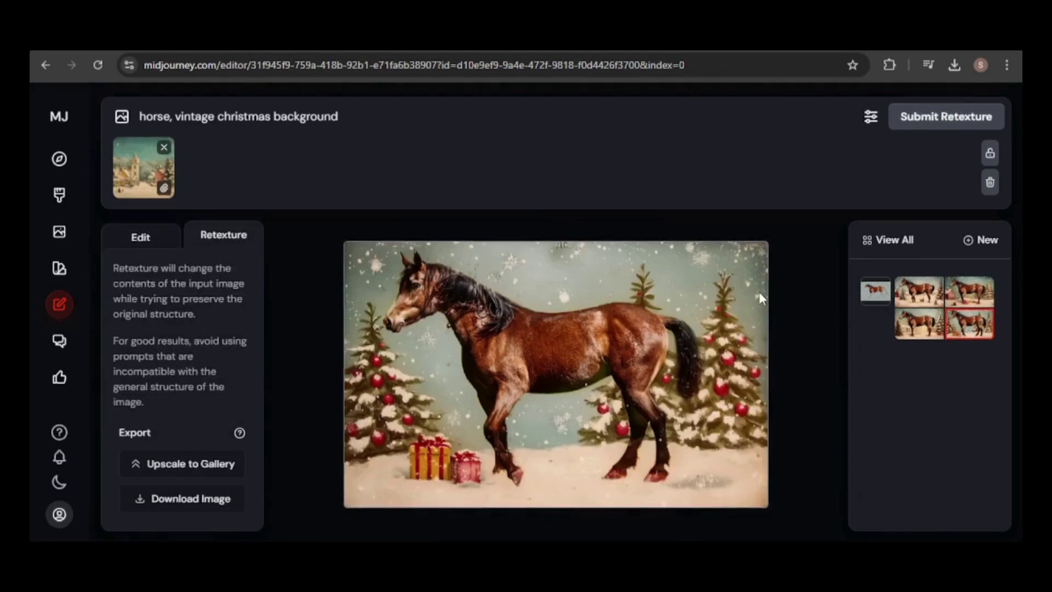
# Retexture the original grass-field horse with the Christmas prompt and compare the four paintings.
pyautogui.click(875, 296)
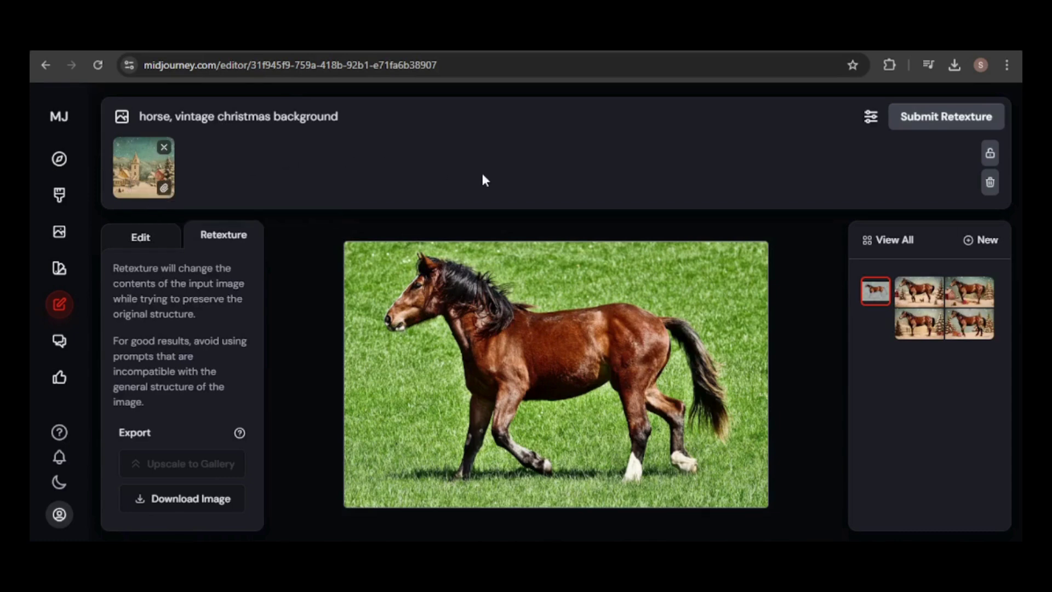
pyautogui.click(947, 116)
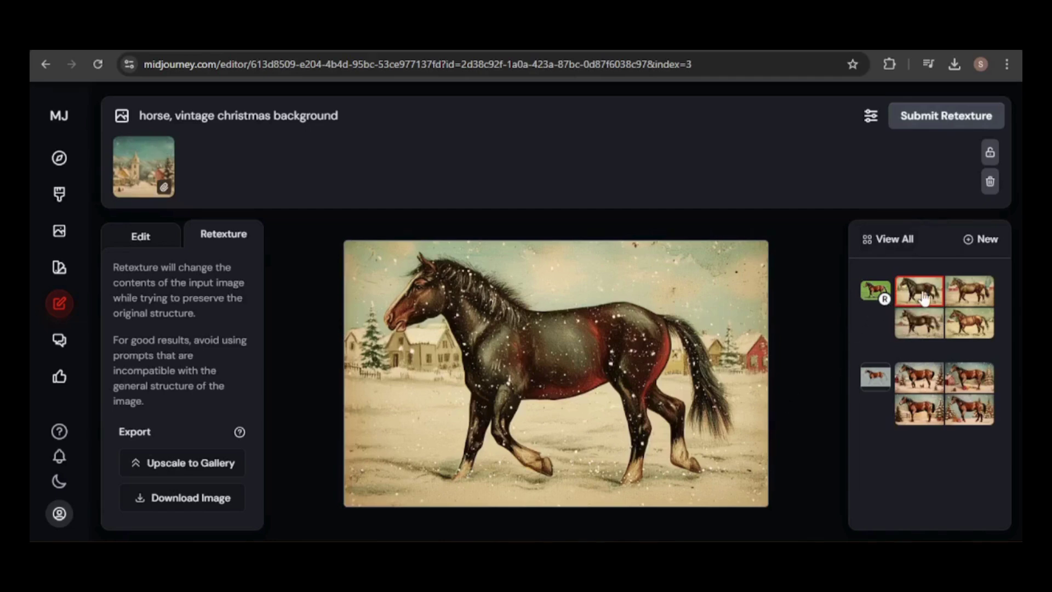
pyautogui.click(977, 297)
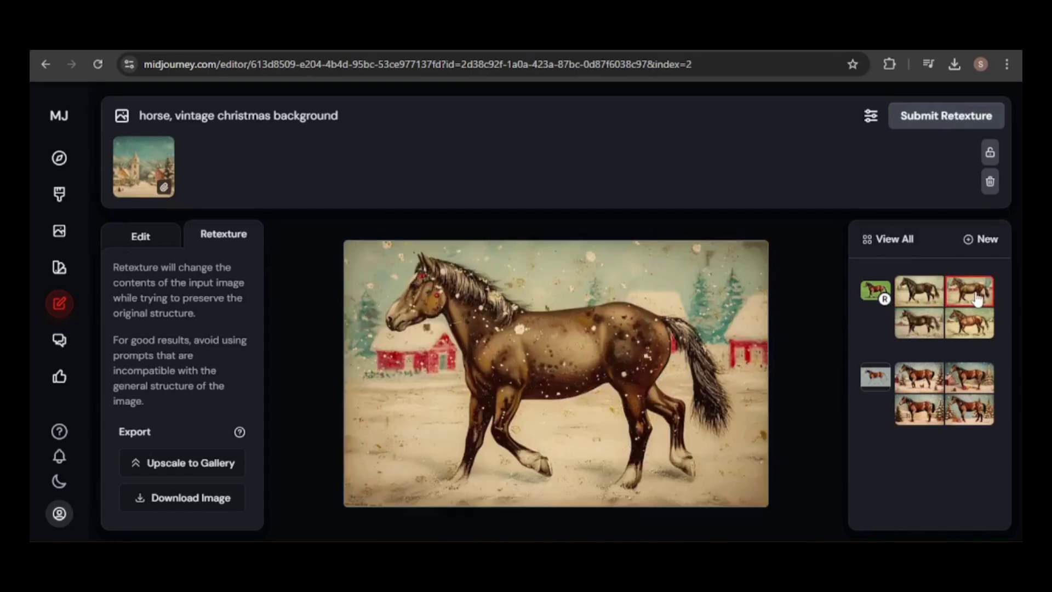
pyautogui.click(914, 332)
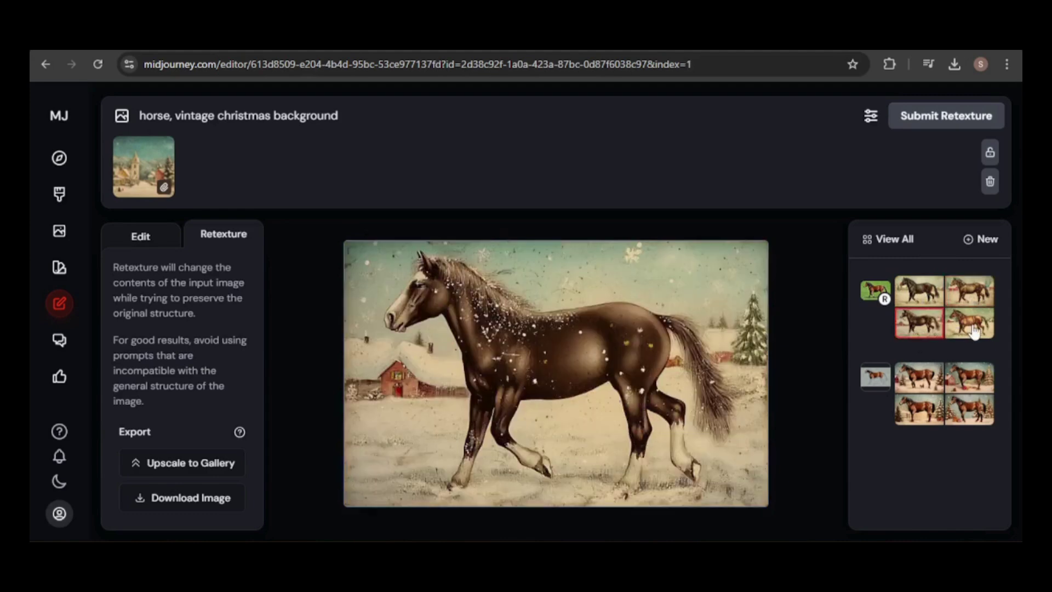
pyautogui.click(974, 331)
# Change the prompt to 'horse, in a field as night.', drop the village reference, and retexture.
pyautogui.moveTo(339, 115); pyautogui.dragTo(182, 112)
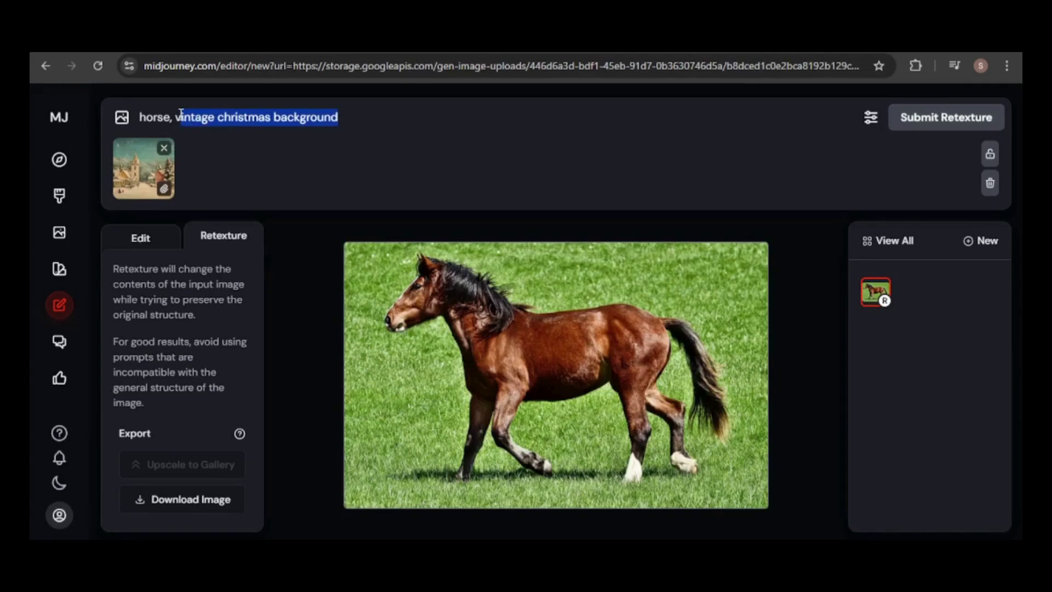
pyautogui.press('BackSpace')
pyautogui.press('BackSpace')
pyautogui.write('in a field as night')
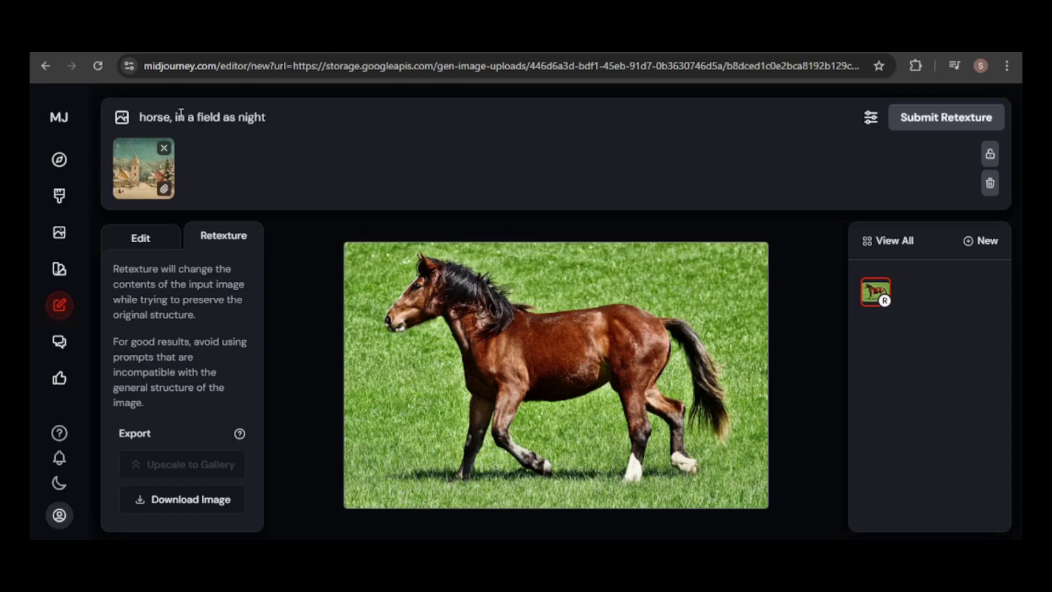
pyautogui.write('.')
pyautogui.click(164, 148)
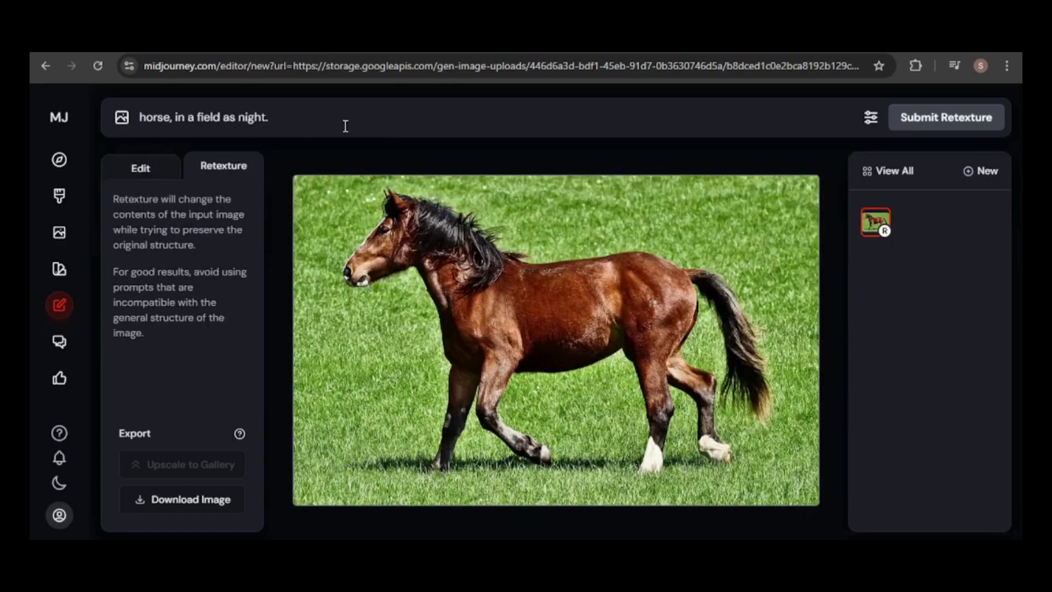
pyautogui.click(923, 119)
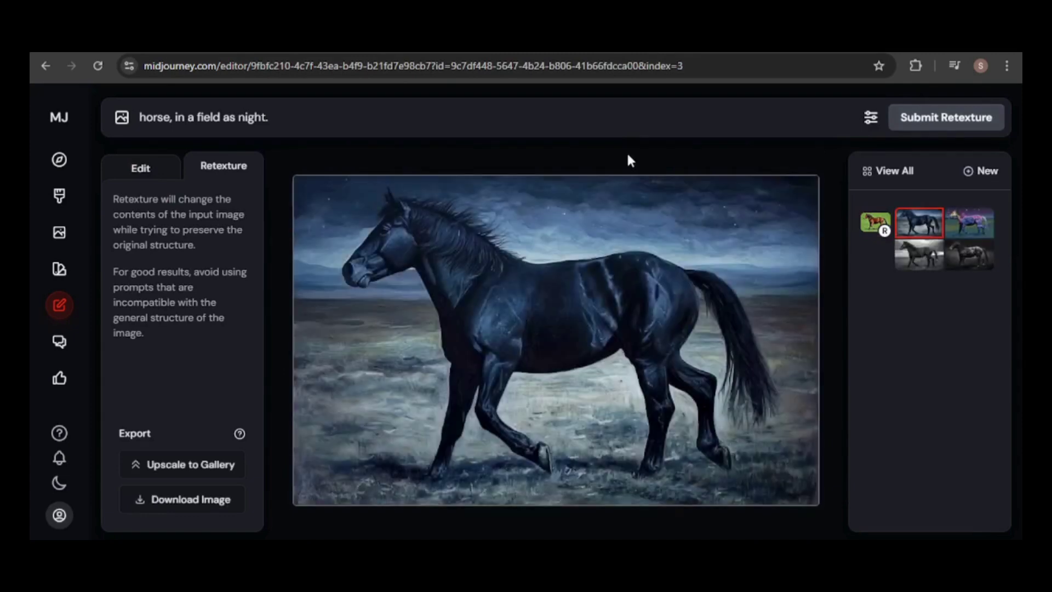
pyautogui.click(974, 225)
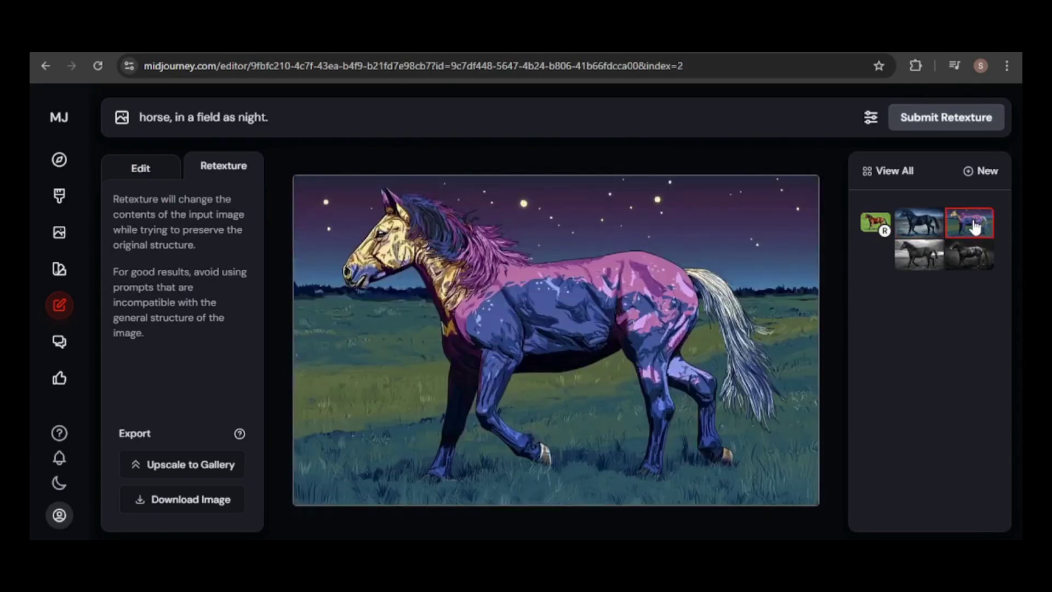
pyautogui.click(913, 264)
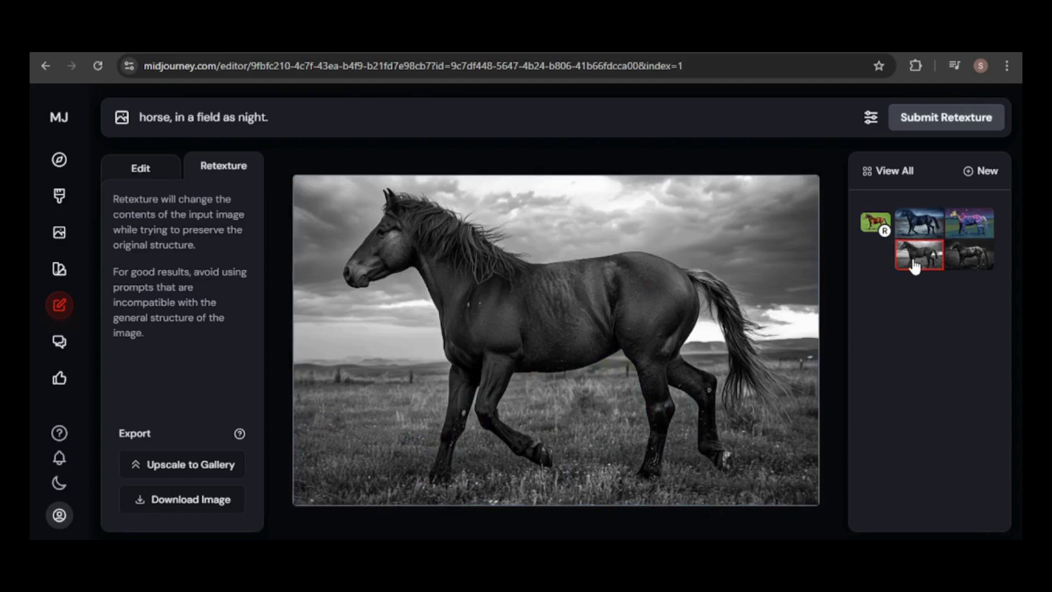
# Compare the dark painted, chestnut, and glossy brown horse results.
pyautogui.click(978, 262)
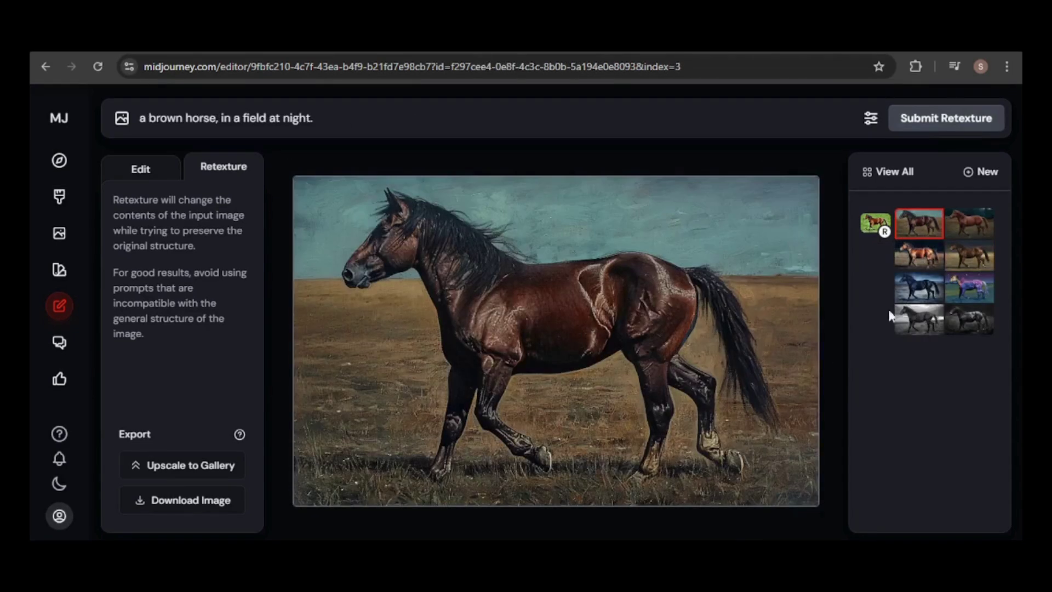
pyautogui.click(979, 229)
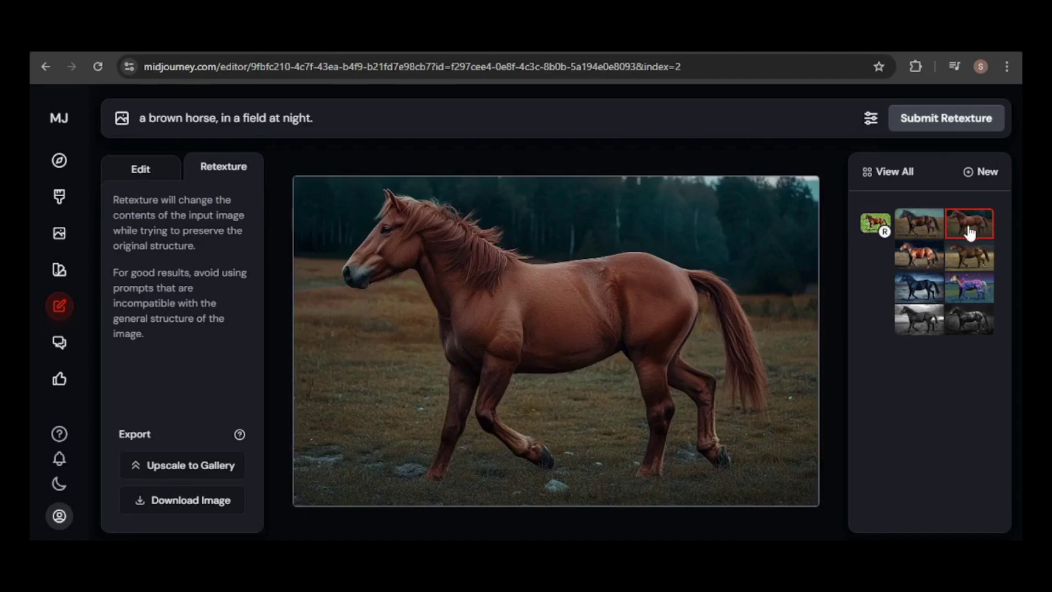
pyautogui.click(925, 261)
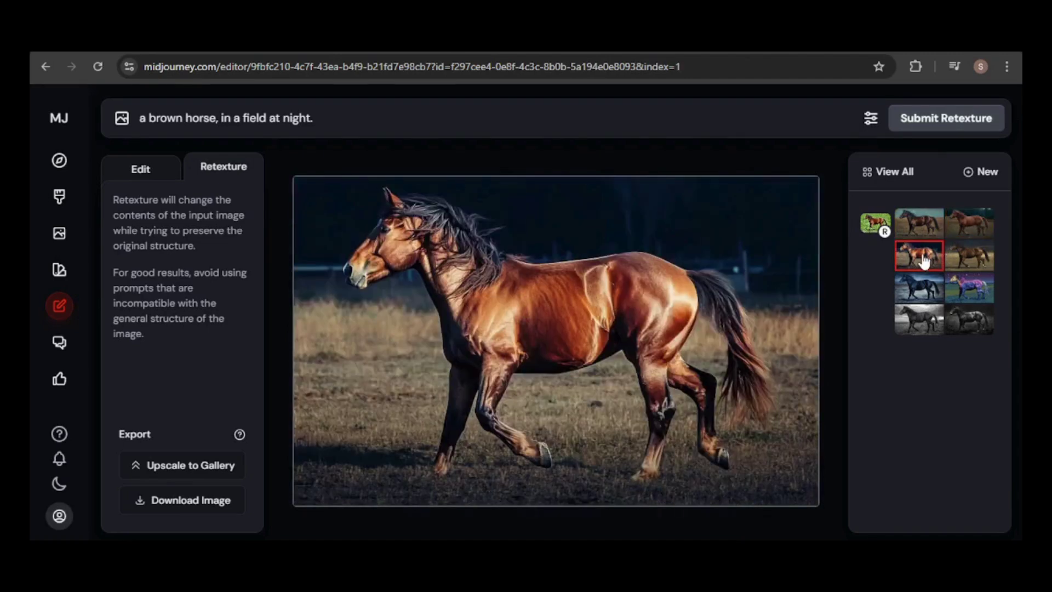
# Open the yellow-dress girl image's details in Leonardo.AI and copy its image address.
pyautogui.click(960, 261)
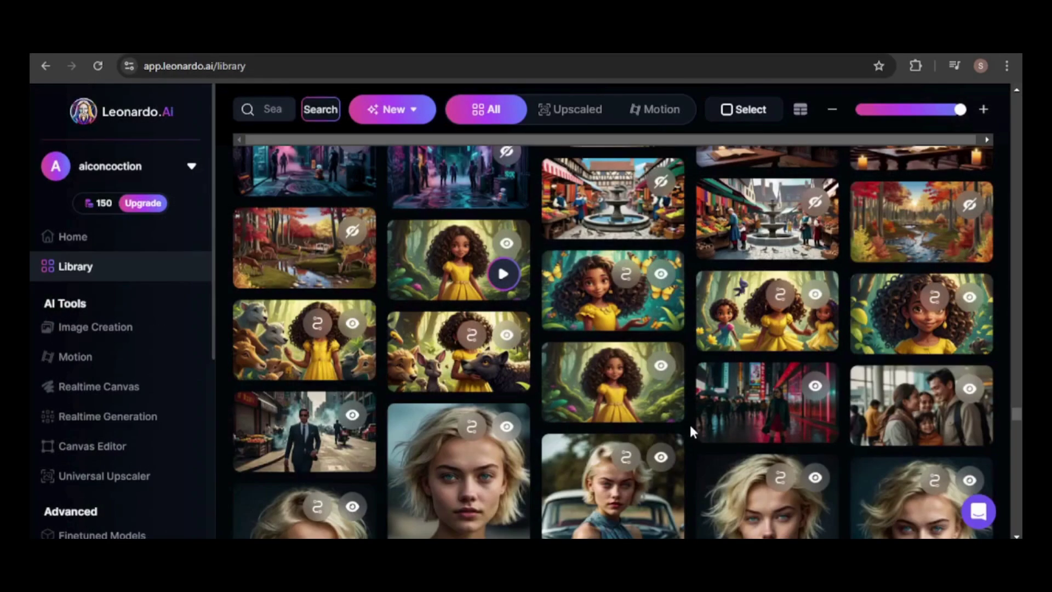
pyautogui.click(607, 398)
pyautogui.rightClick(443, 251)
pyautogui.click(497, 325)
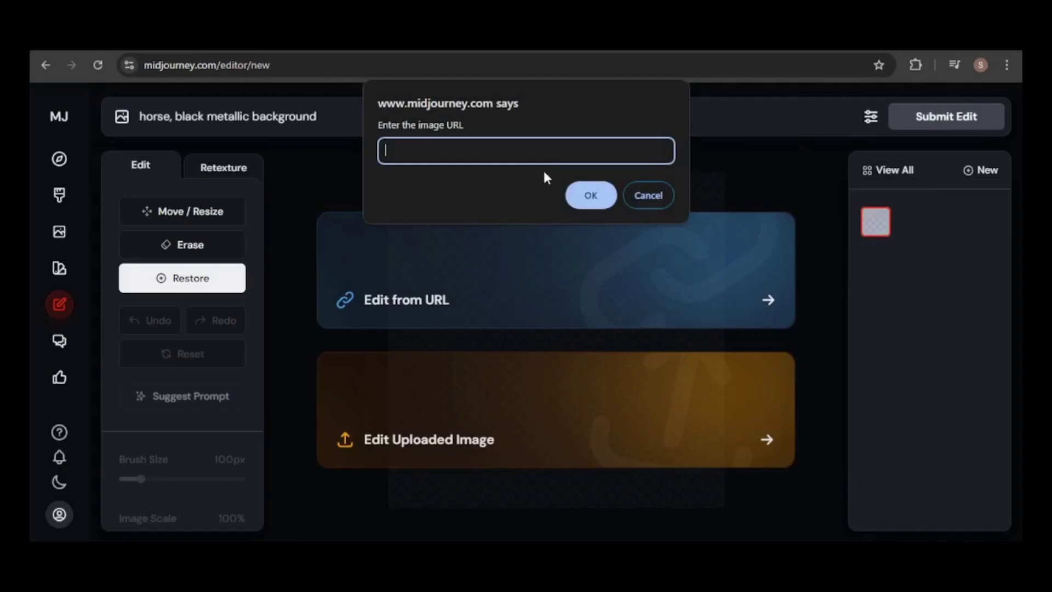
# Load the girl image from its pasted URL and erase a tall forest patch to her right.
pyautogui.rightClick(546, 160)
pyautogui.click(573, 280)
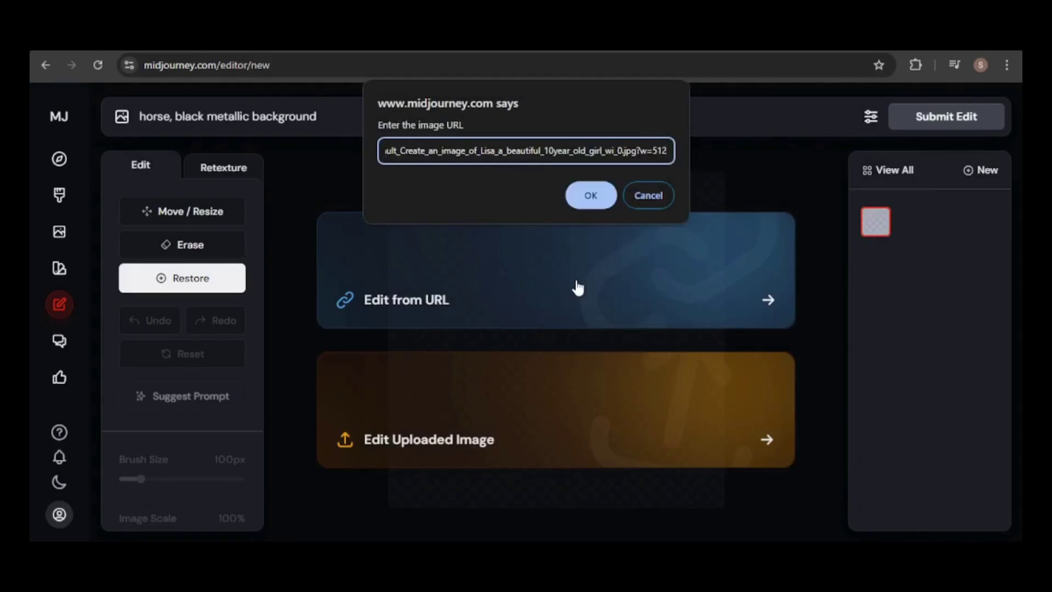
pyautogui.click(593, 196)
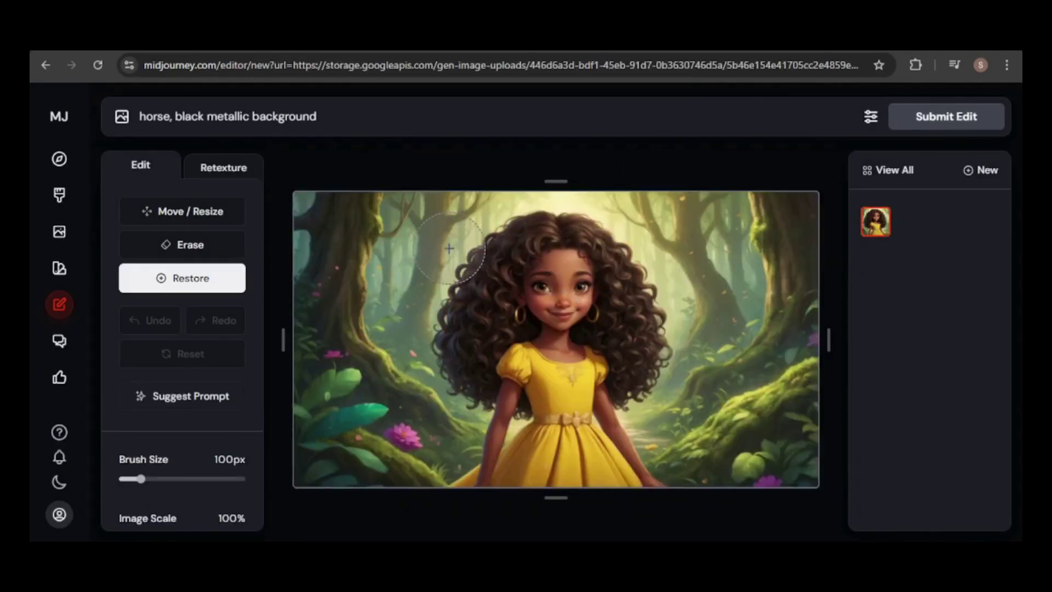
pyautogui.click(180, 245)
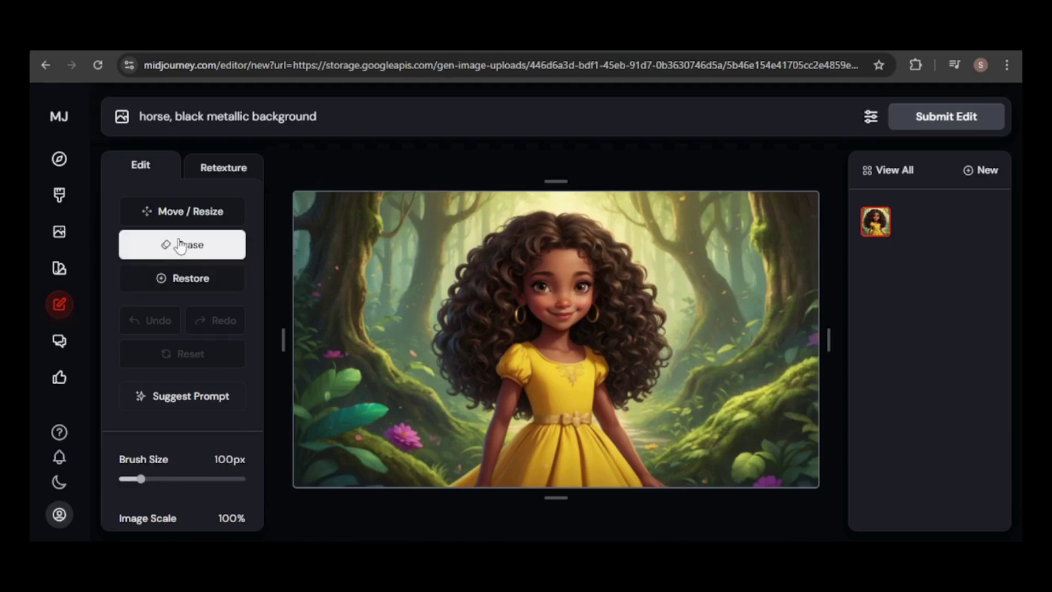
pyautogui.moveTo(737, 335)
pyautogui.mouseDown()
pyautogui.moveTo(752, 416)
pyautogui.moveTo(725, 380)
pyautogui.mouseUp()
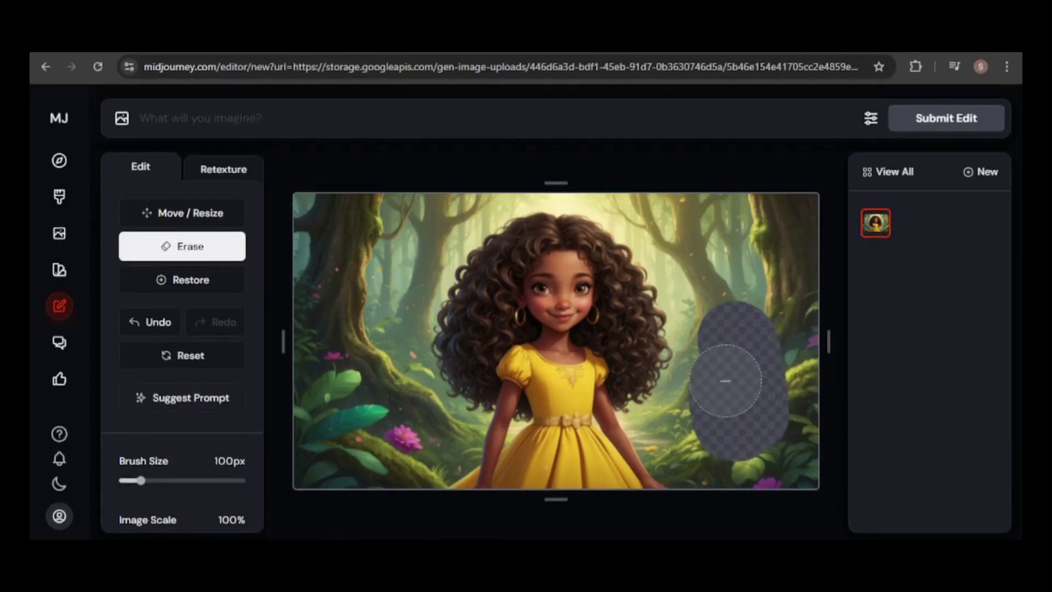
# Prompt 'A magical mushroom.' for the erased patch and browse the four fills.
pyautogui.click(405, 123)
pyautogui.write('A magical mu')
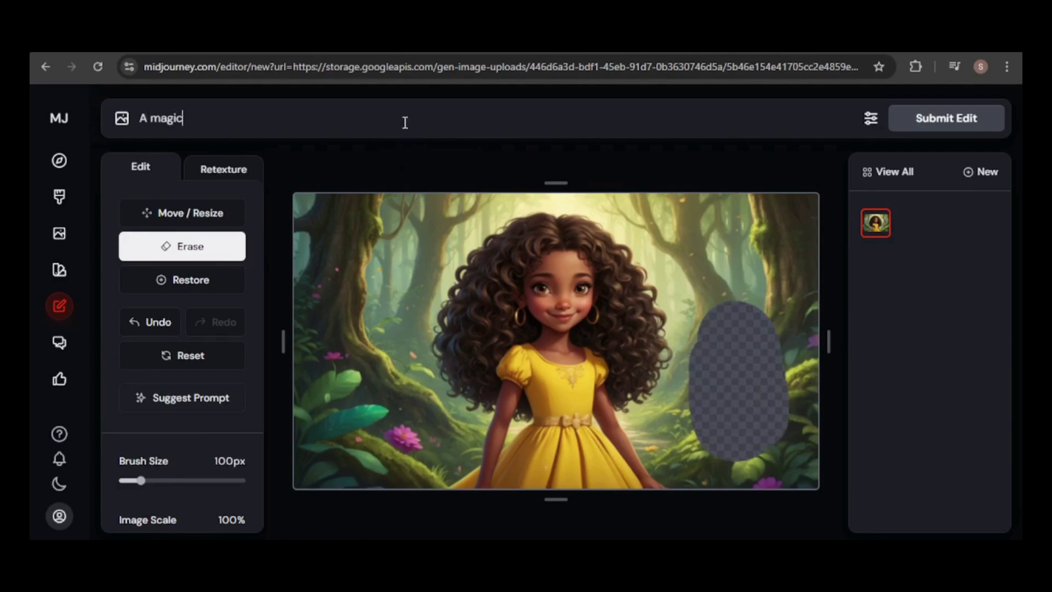
pyautogui.write('shroom.')
pyautogui.click(948, 130)
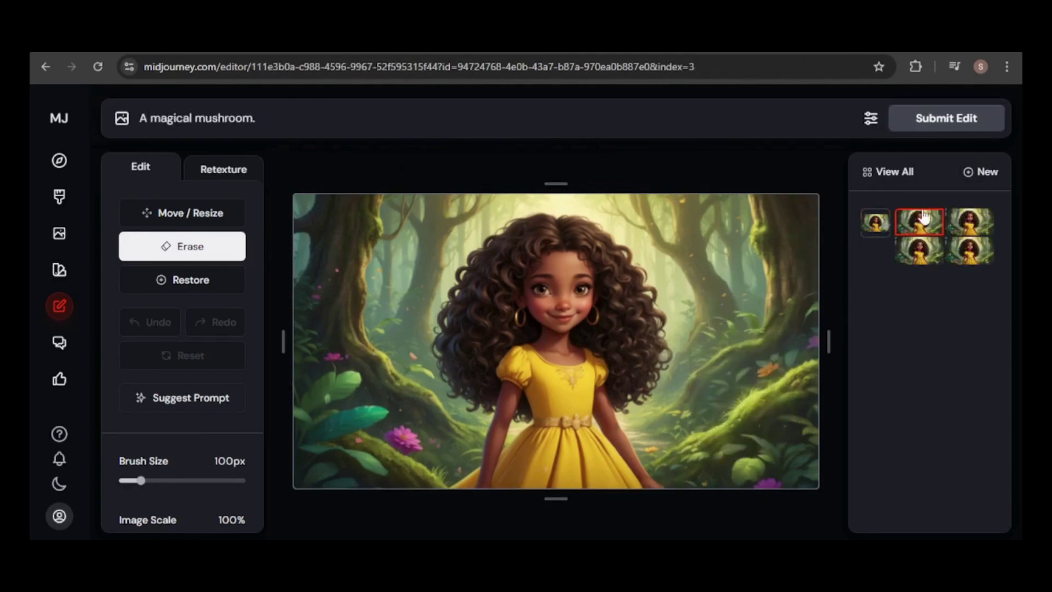
pyautogui.click(973, 230)
pyautogui.click(920, 259)
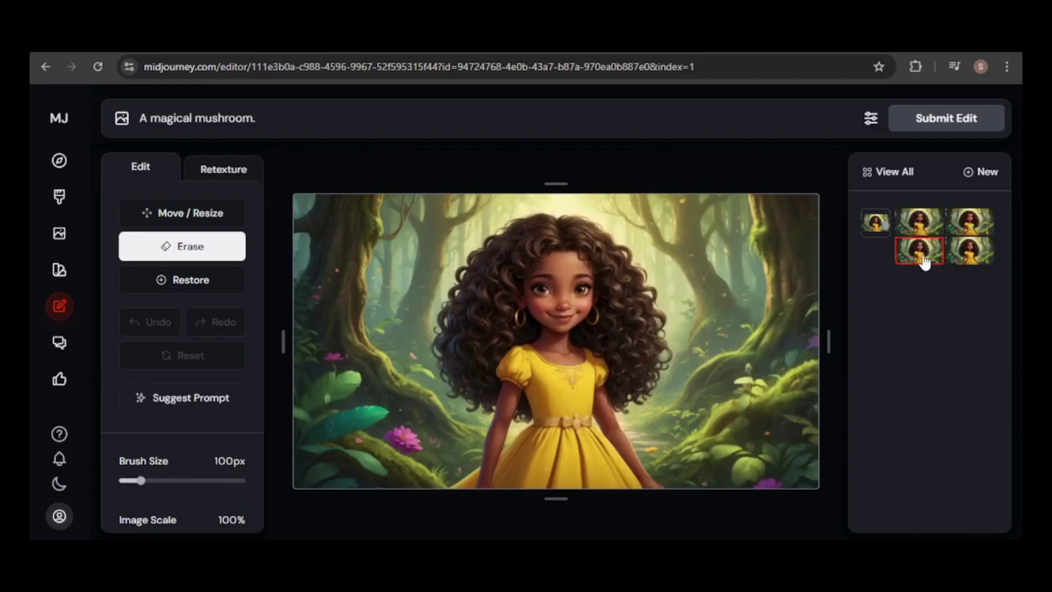
pyautogui.click(960, 264)
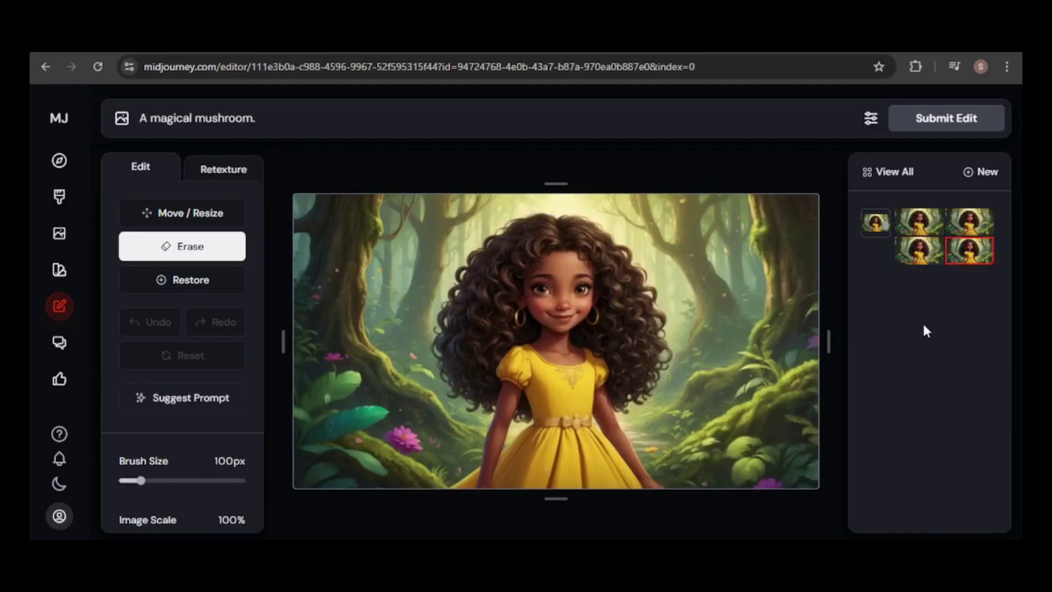
# From the erased original, submit a suggested prompt plus 'magical mushroom' and browse the variations.
pyautogui.click(876, 223)
pyautogui.click(170, 399)
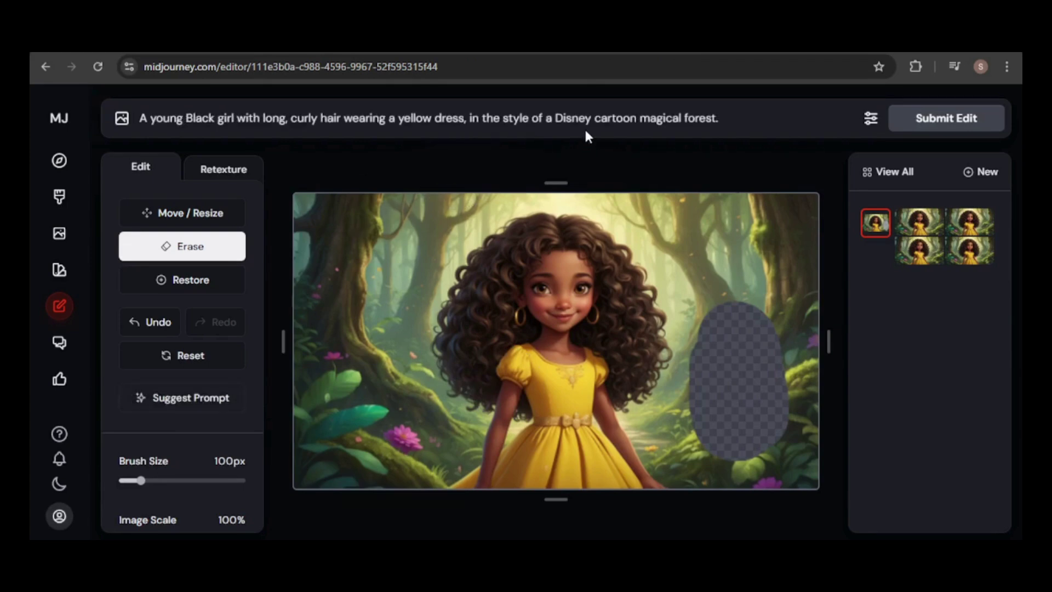
pyautogui.write('magical mushroom.')
pyautogui.click(935, 120)
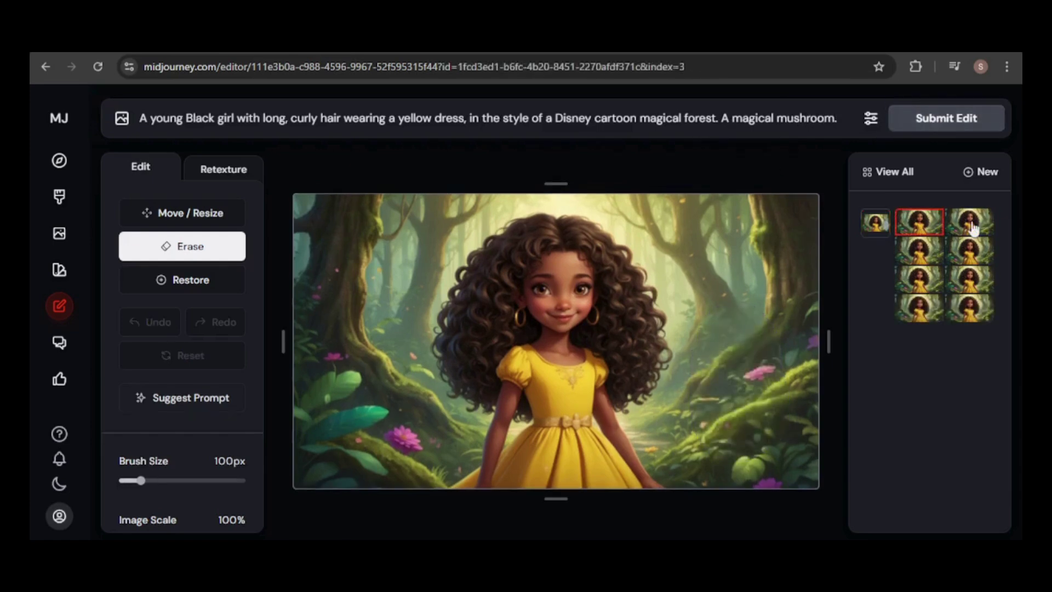
pyautogui.click(922, 253)
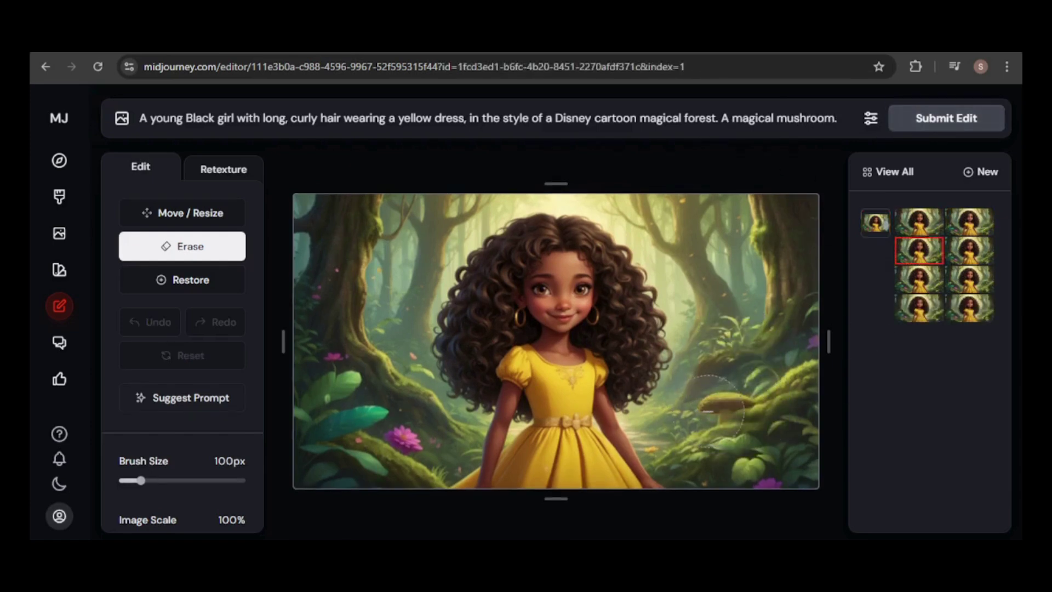
pyautogui.click(975, 248)
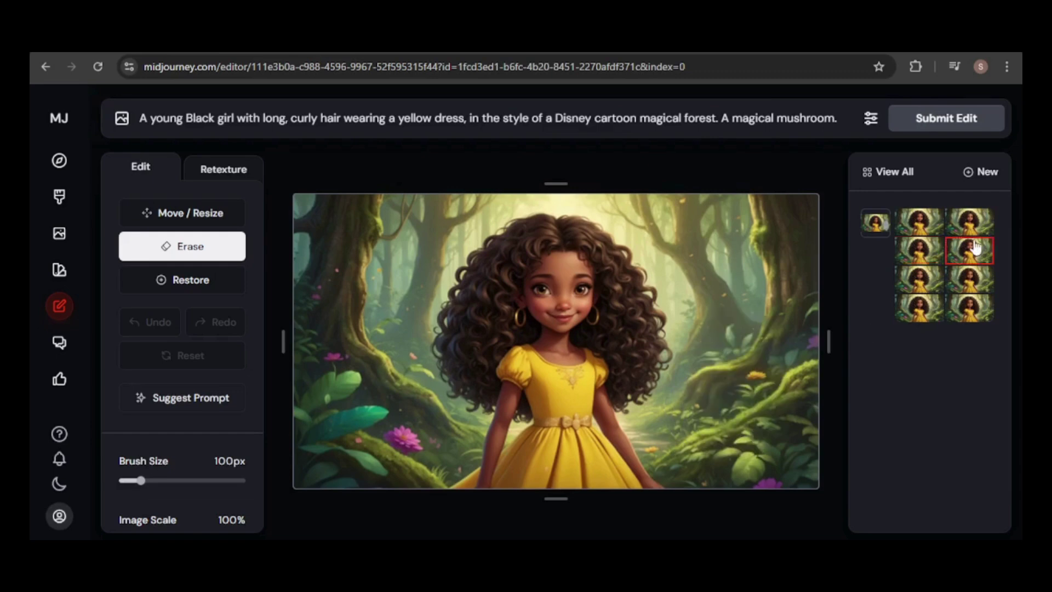
pyautogui.click(924, 232)
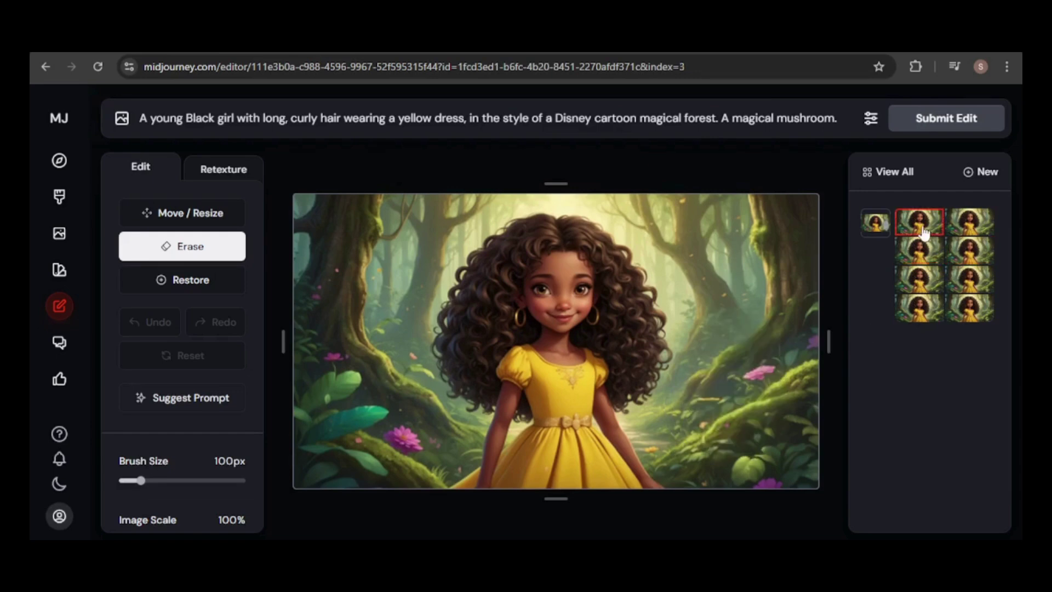
# Add 'A magical colorful mushroom on the right.' to a suggested prompt and pick the pink result.
pyautogui.click(882, 229)
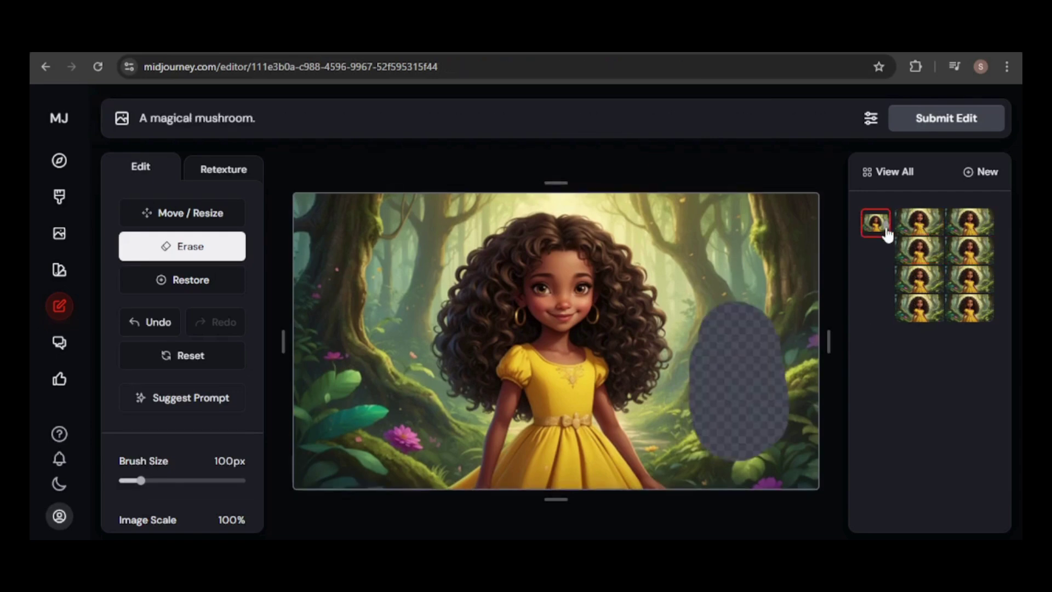
pyautogui.click(186, 403)
pyautogui.click(731, 118)
pyautogui.write('A magical colorful mushroom on the right.')
pyautogui.click(947, 123)
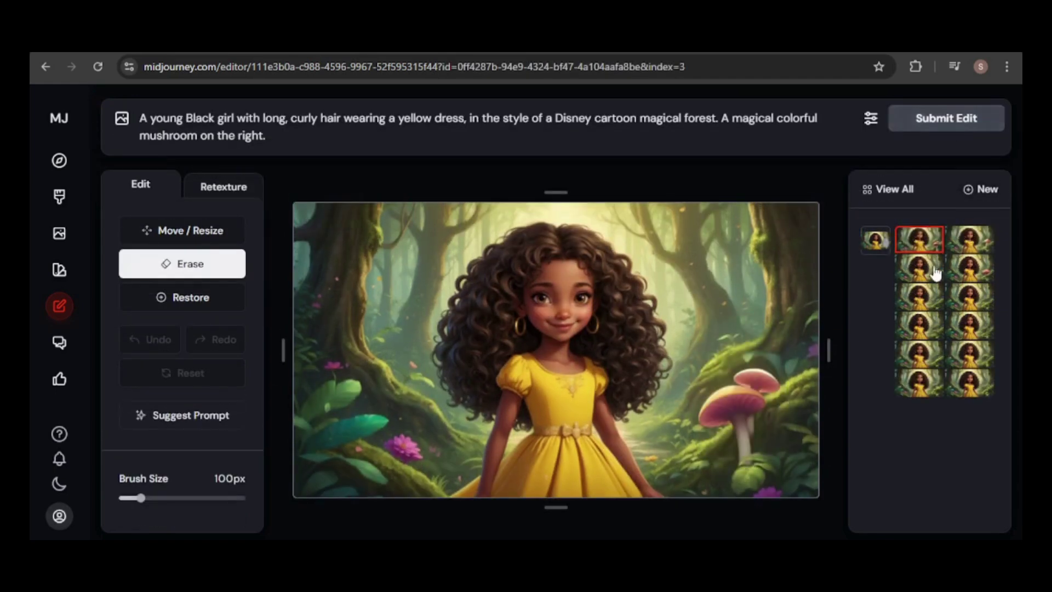
pyautogui.click(969, 245)
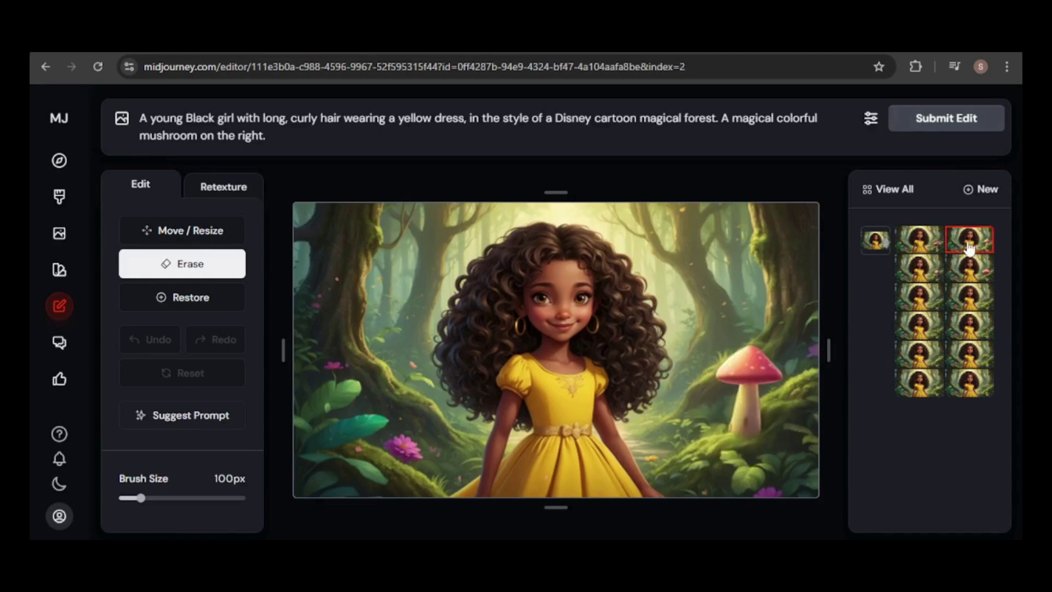
pyautogui.click(926, 269)
pyautogui.click(974, 274)
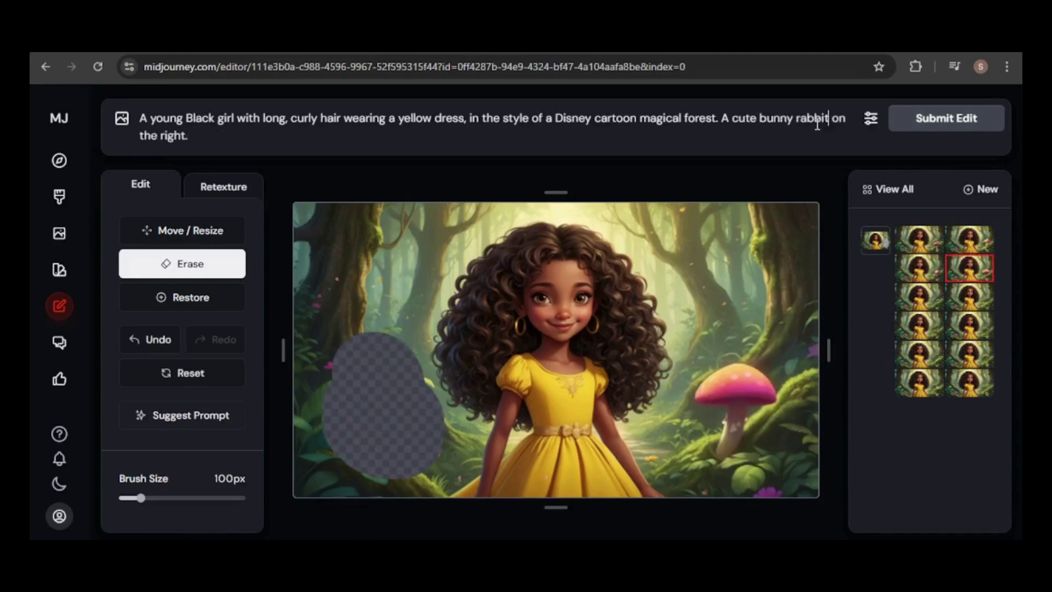
# Change the prompt's 'right' to 'left', erase the left area, and generate white bunny variations.
pyautogui.click(186, 138)
pyautogui.press('BackSpace')
pyautogui.press('BackSpace')
pyautogui.press('BackSpace')
pyautogui.press('BackSpace')
pyautogui.write('left')
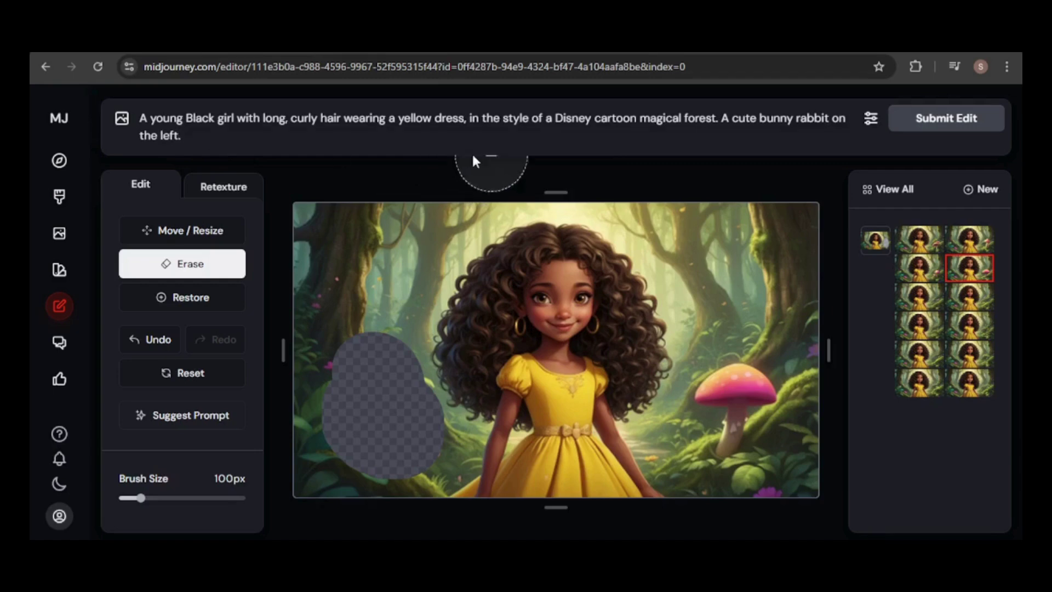
pyautogui.click(948, 125)
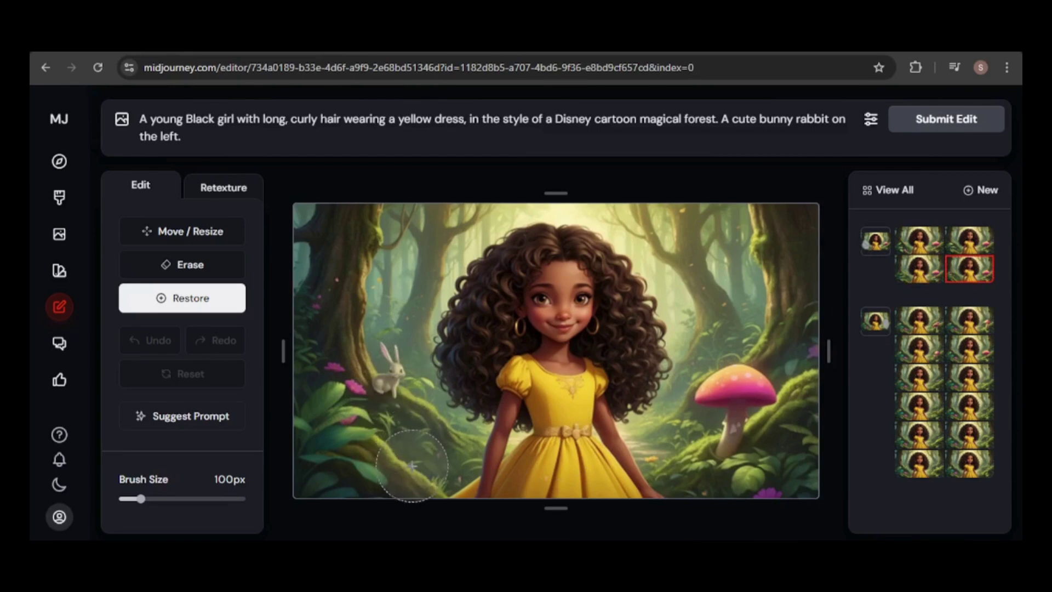
pyautogui.moveTo(411, 467)
pyautogui.mouseDown()
pyautogui.moveTo(384, 378)
pyautogui.moveTo(356, 422)
pyautogui.mouseUp()
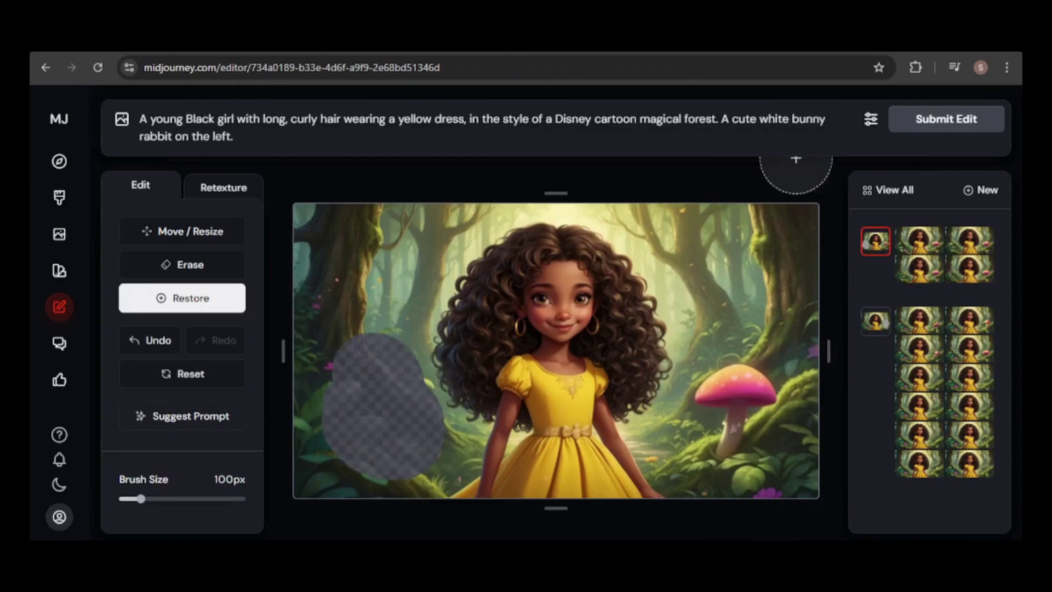
pyautogui.click(940, 129)
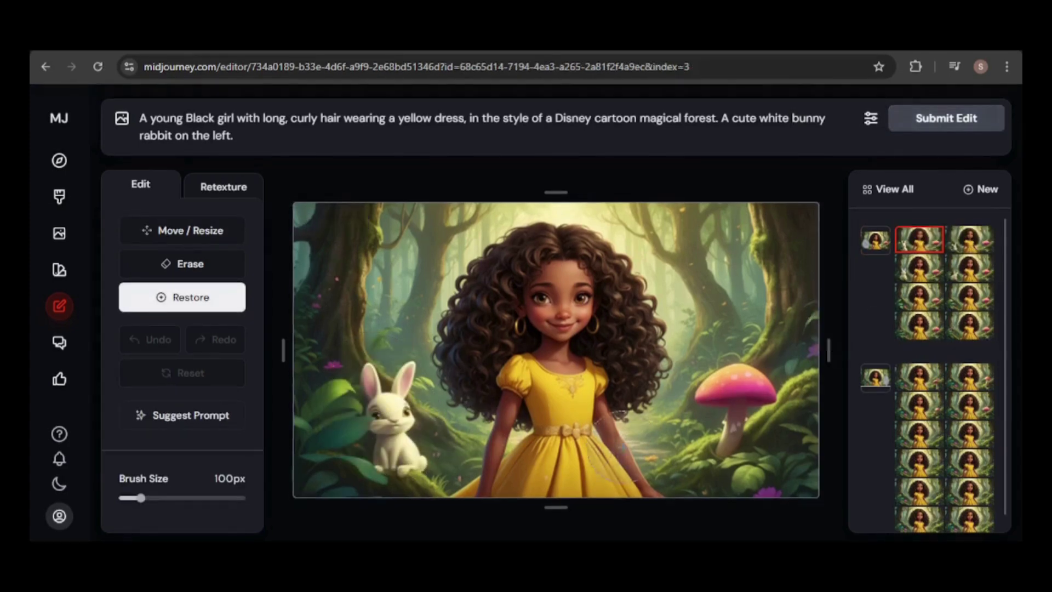
pyautogui.click(974, 242)
pyautogui.click(924, 270)
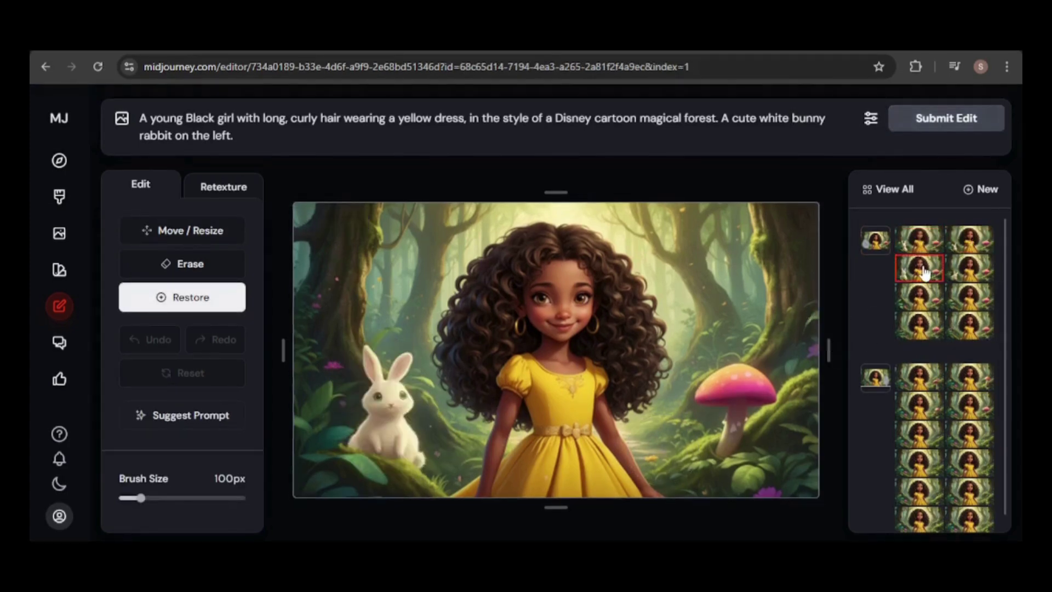
pyautogui.click(973, 274)
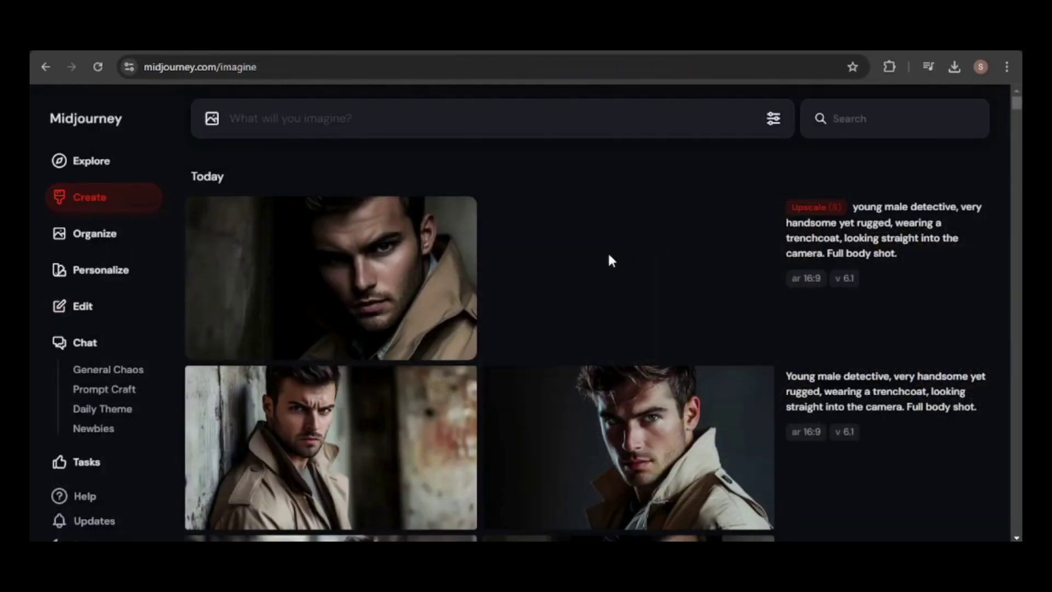
# Load the top close-up trench-coat detective image into the full editor via More > Editor.
pyautogui.moveTo(442, 272)
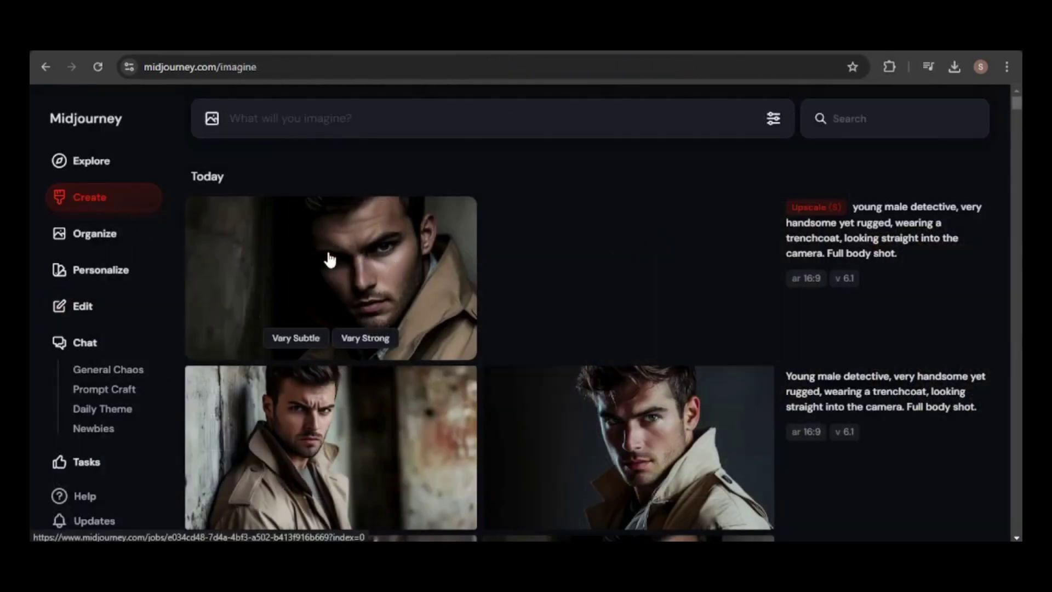
pyautogui.rightClick(317, 273)
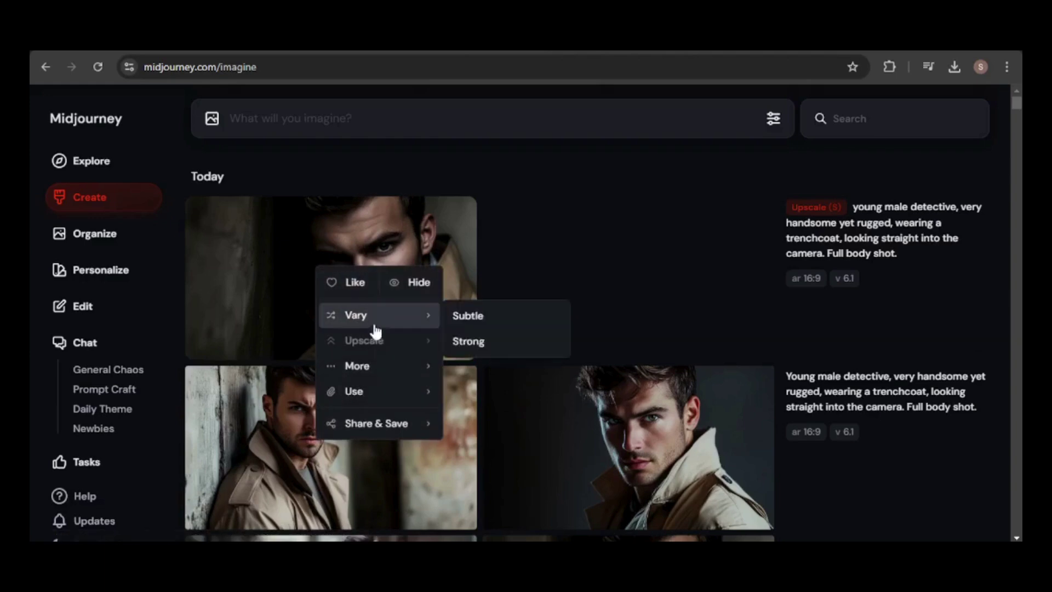
pyautogui.moveTo(400, 368)
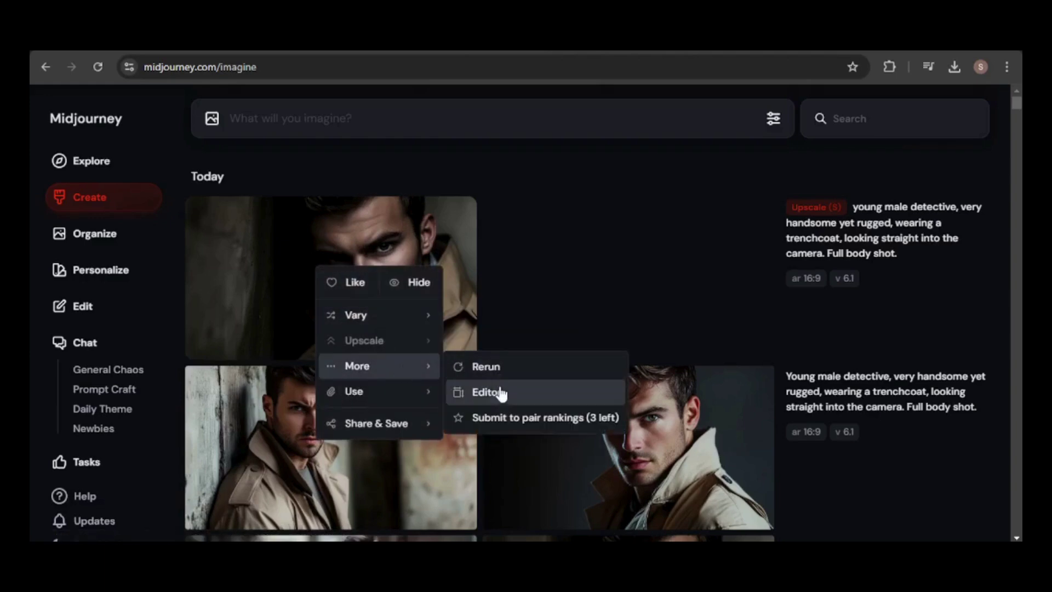
pyautogui.click(501, 397)
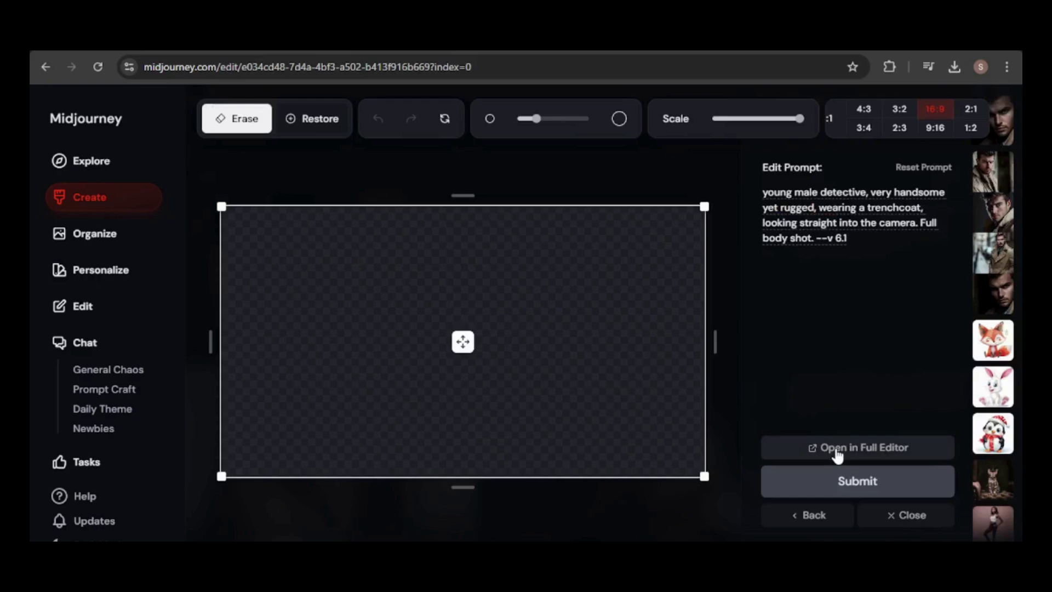
pyautogui.click(836, 450)
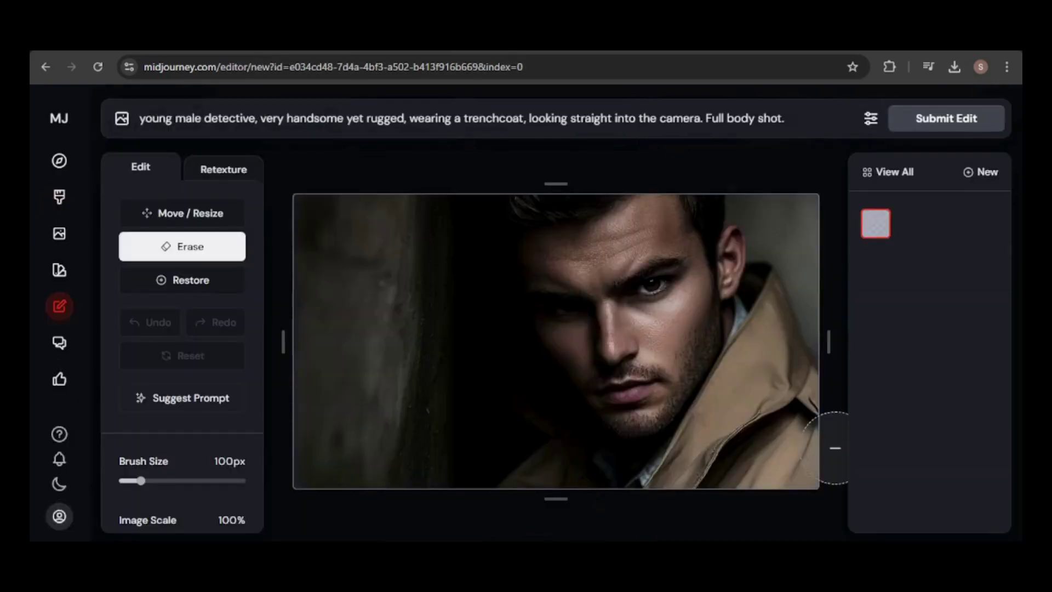
# Retexture the detective with the pasted prompt 'Vintage shabby chic goth, illustration.'.
pyautogui.click(227, 166)
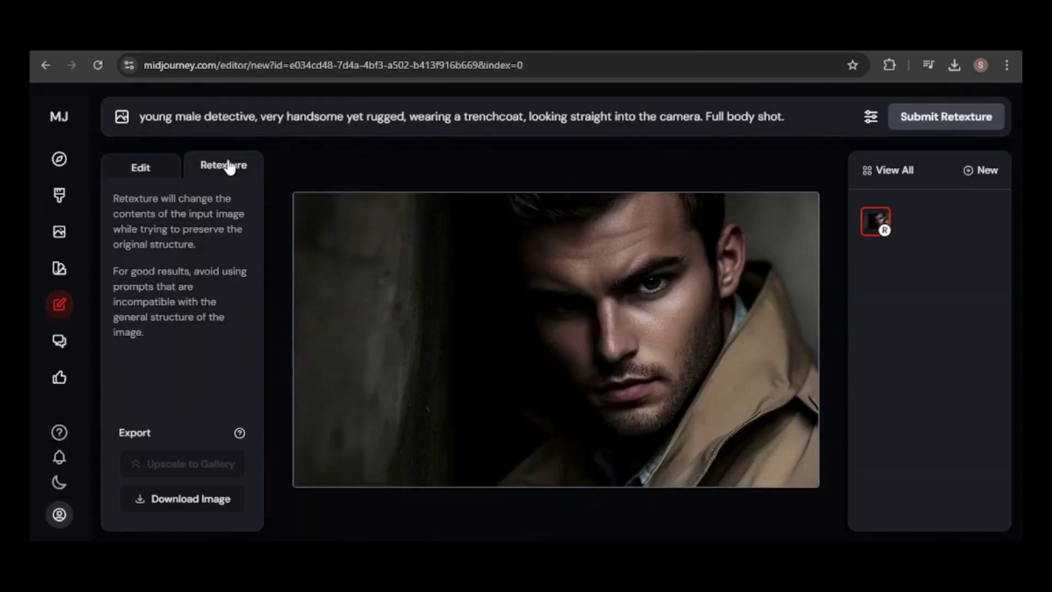
pyautogui.rightClick(807, 120)
pyautogui.click(834, 285)
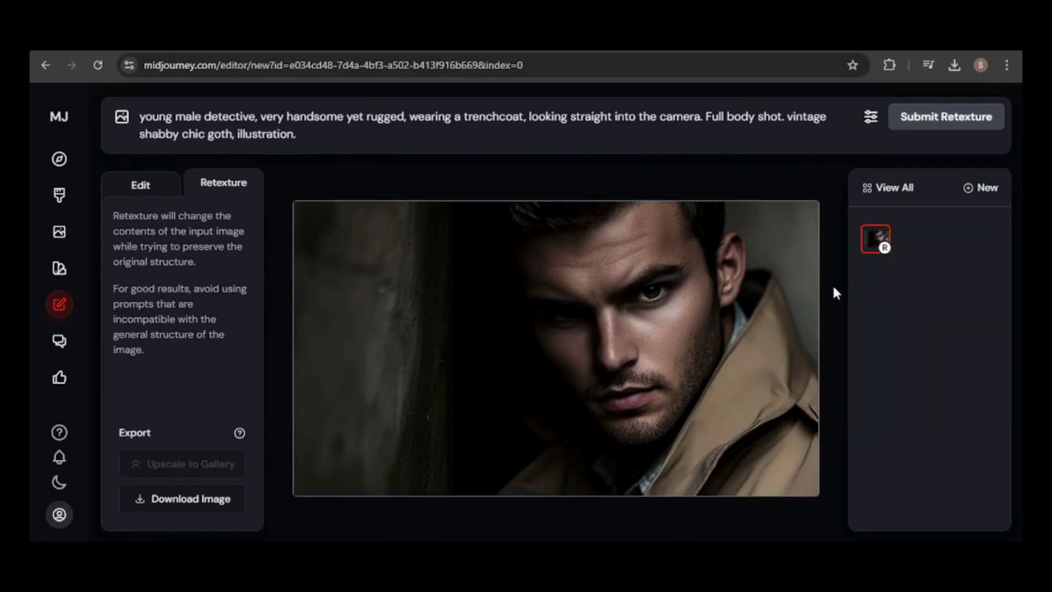
pyautogui.click(792, 120)
pyautogui.press('BackSpace')
pyautogui.write('V')
pyautogui.click(959, 124)
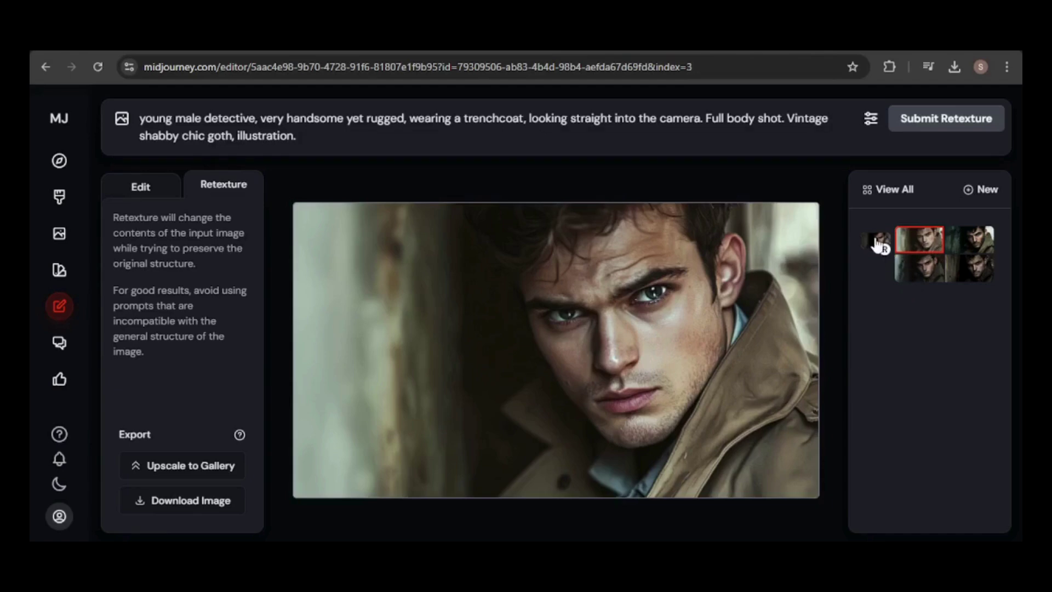
# Compare the four goth retexture results and return to the original detective image.
pyautogui.click(875, 241)
pyautogui.click(916, 243)
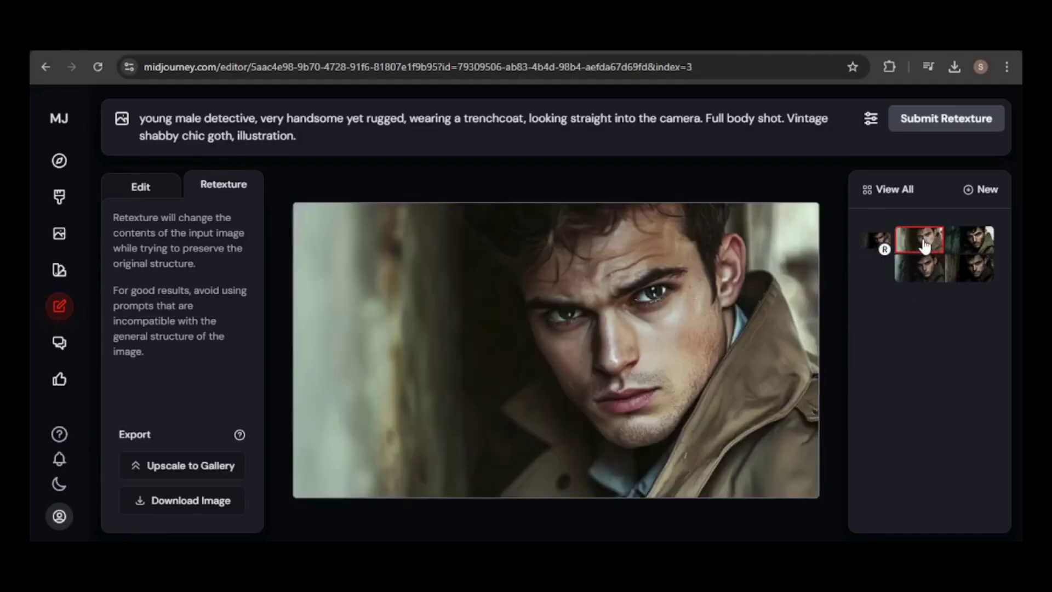
pyautogui.click(965, 244)
pyautogui.click(917, 278)
pyautogui.click(975, 269)
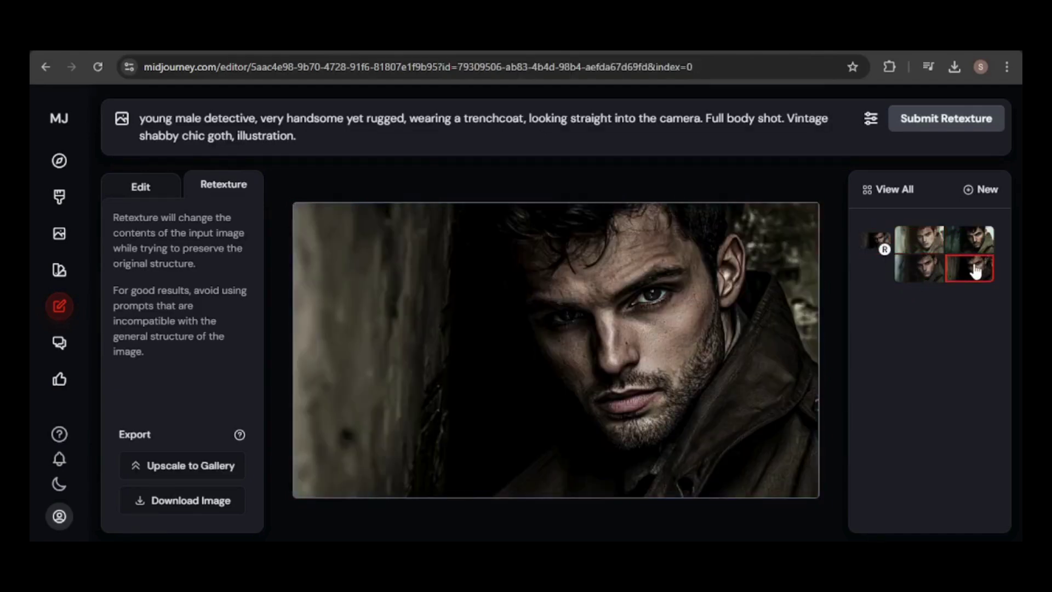
pyautogui.click(875, 242)
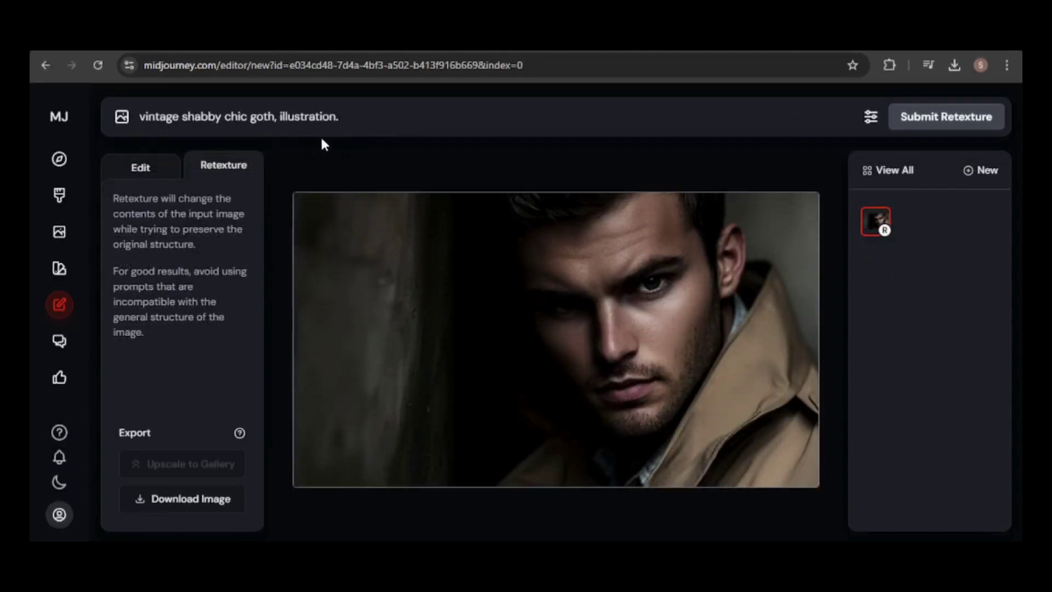
# Regenerate from the goth prompt alone and compare the pale-faced, black-and-white and teal retextures.
pyautogui.click(946, 117)
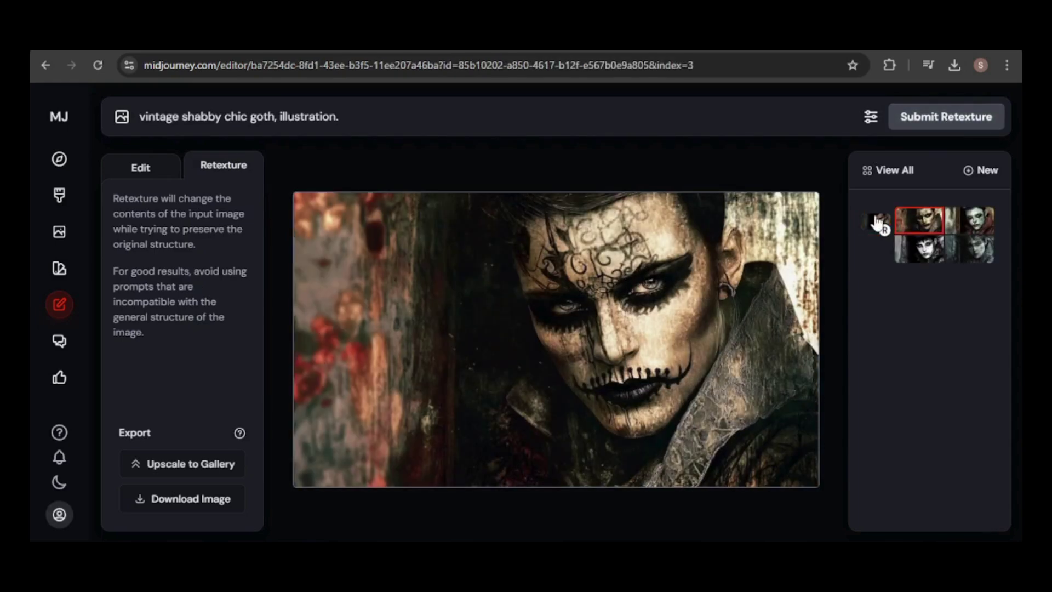
pyautogui.click(878, 221)
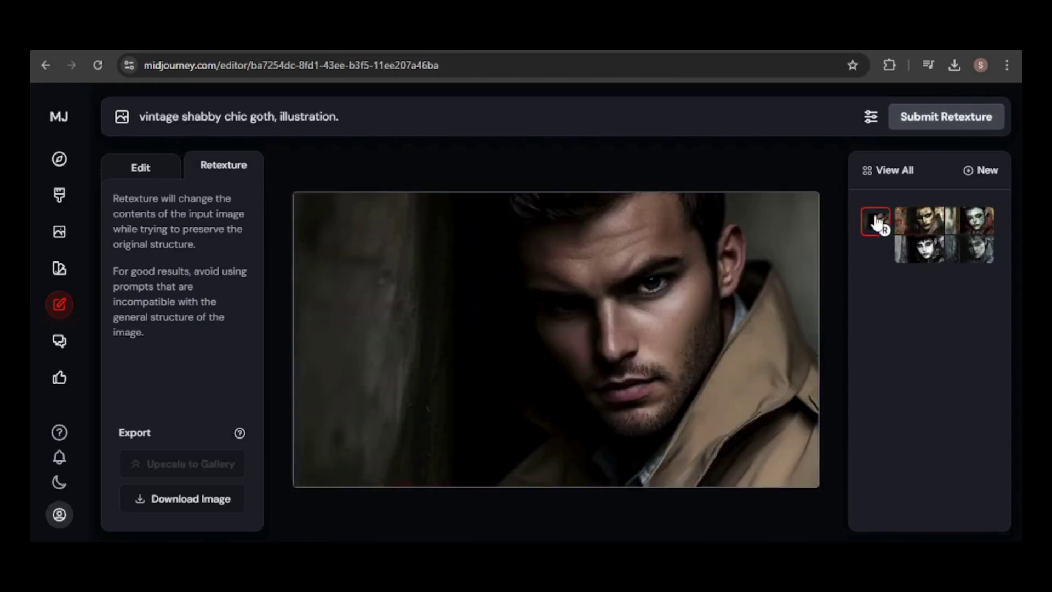
pyautogui.click(924, 222)
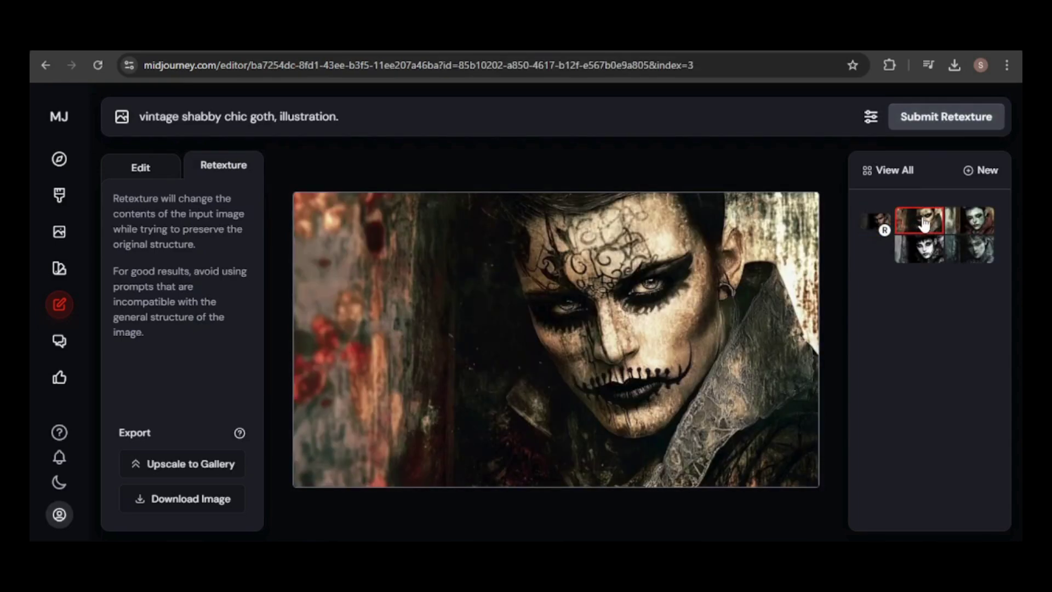
pyautogui.click(981, 222)
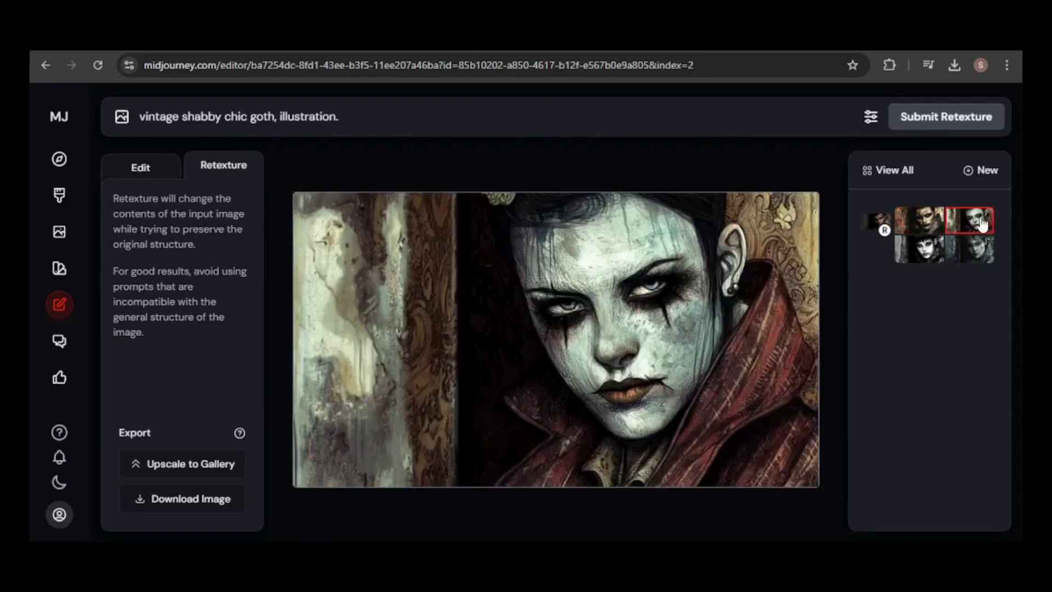
pyautogui.click(931, 256)
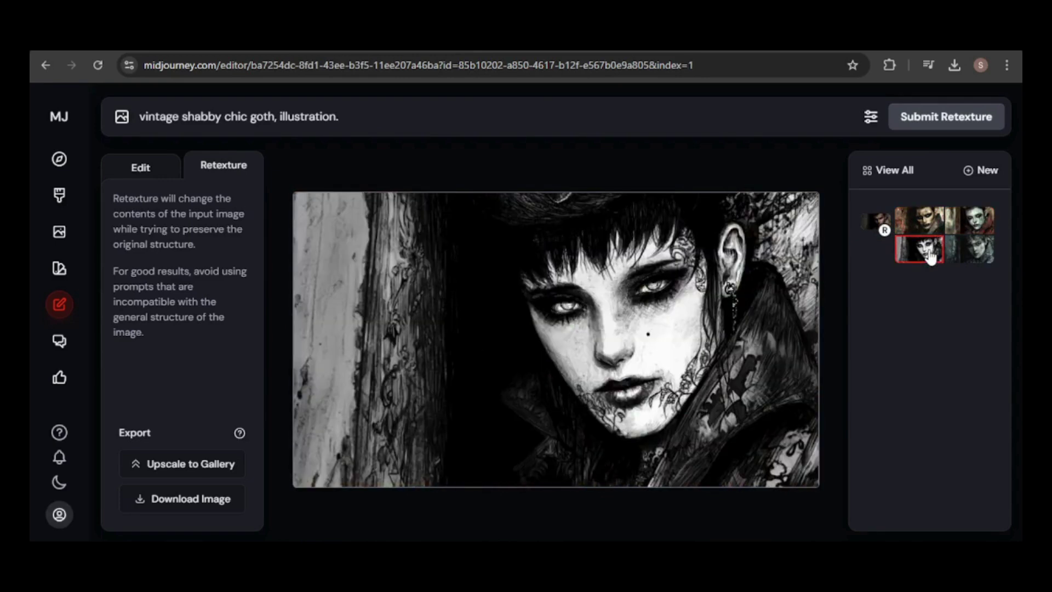
pyautogui.click(978, 256)
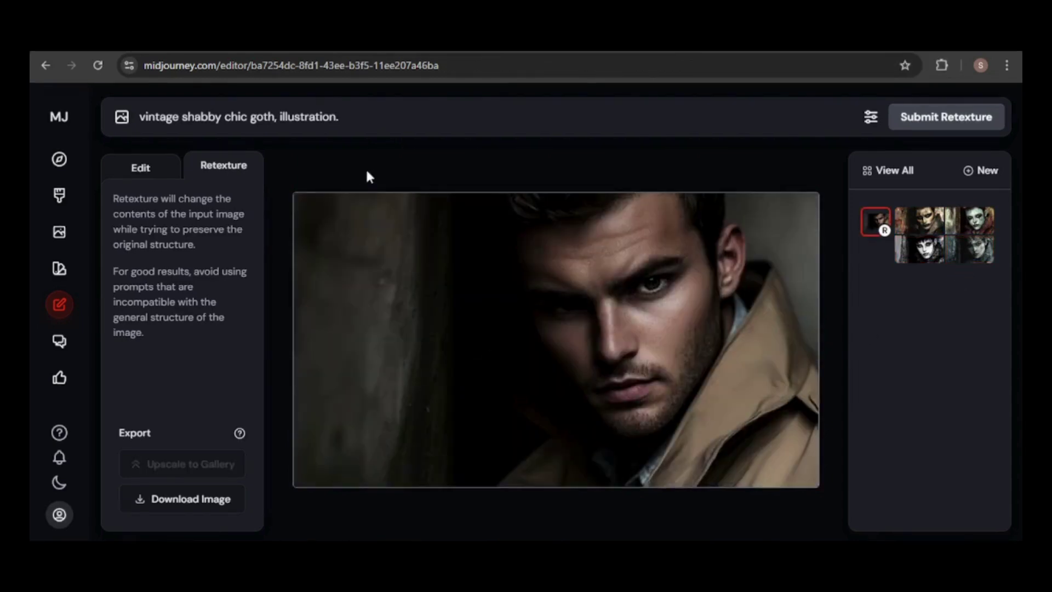
# Copy the detective portrait's image link from the Create feed.
pyautogui.click(60, 191)
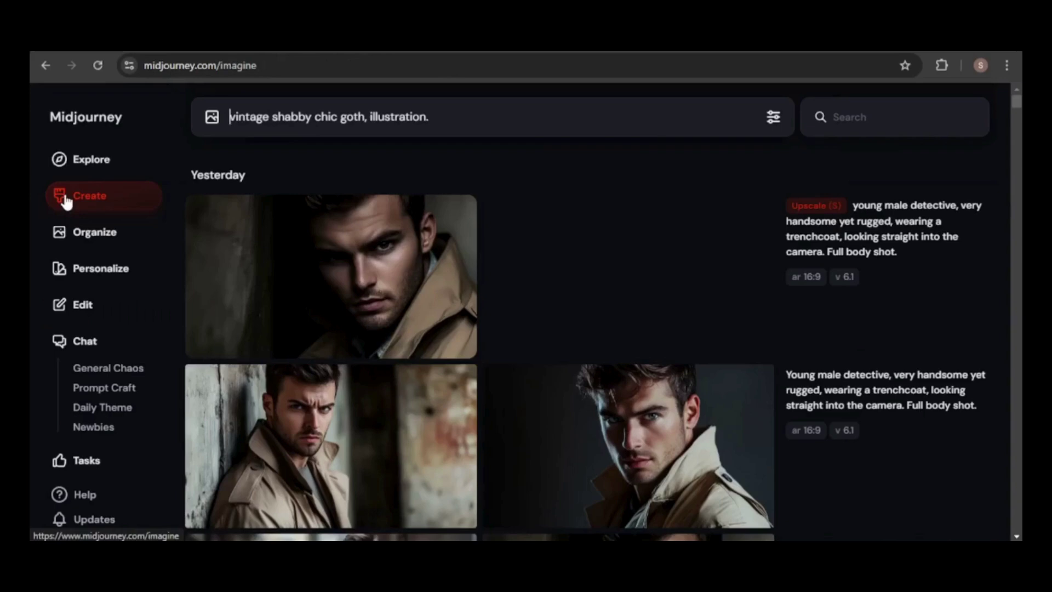
pyautogui.rightClick(259, 257)
pyautogui.moveTo(344, 403)
pyautogui.click(448, 465)
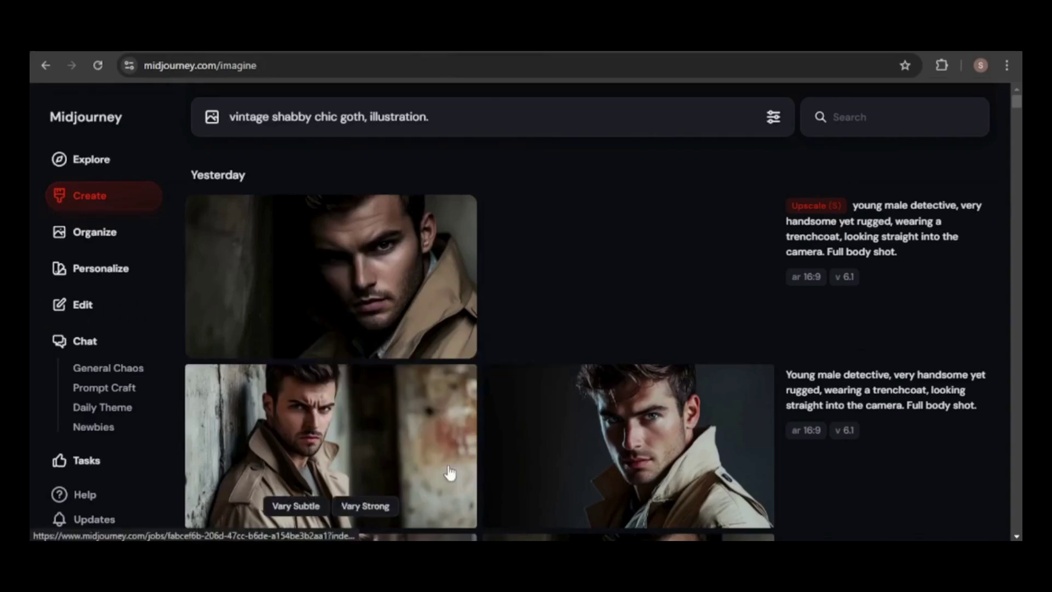
# Retexture the detective with his portrait pasted as a reference at --cw 40.
pyautogui.click(92, 307)
pyautogui.click(209, 174)
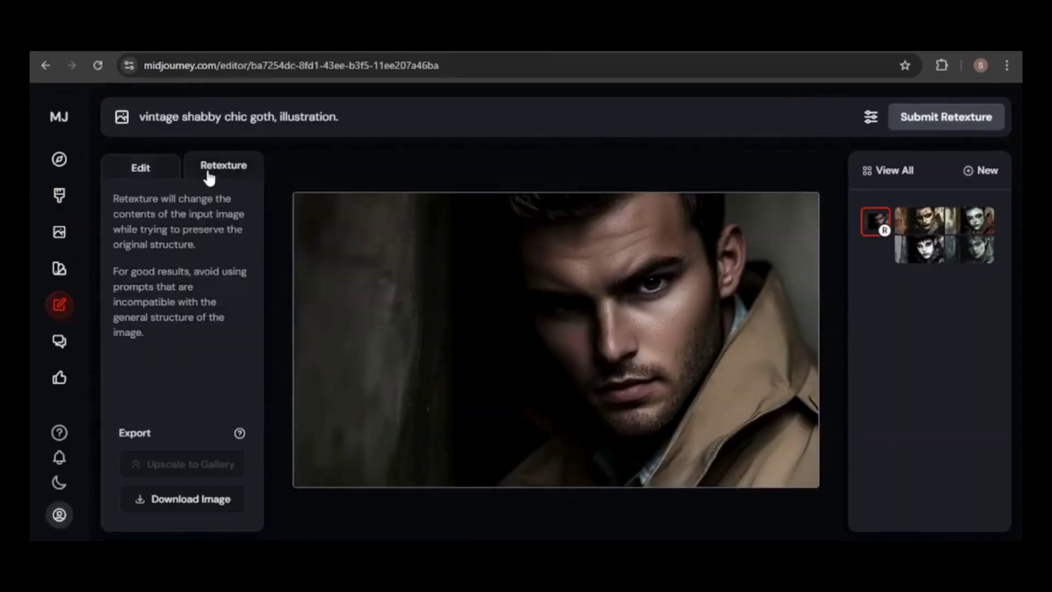
pyautogui.click(390, 121)
pyautogui.hotkey('ctrl', 'v')
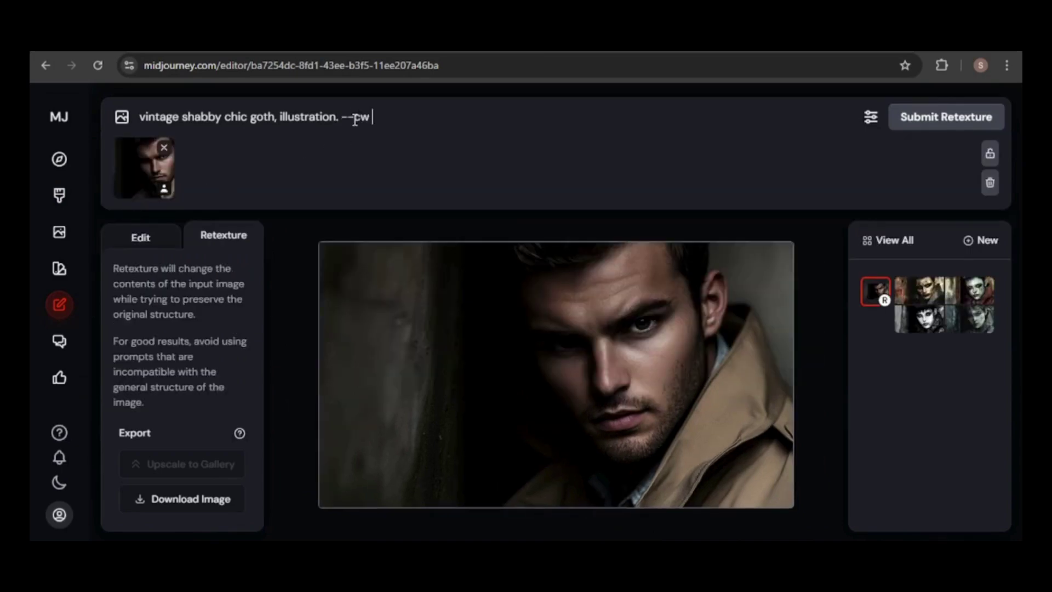
pyautogui.write('0')
pyautogui.click(923, 128)
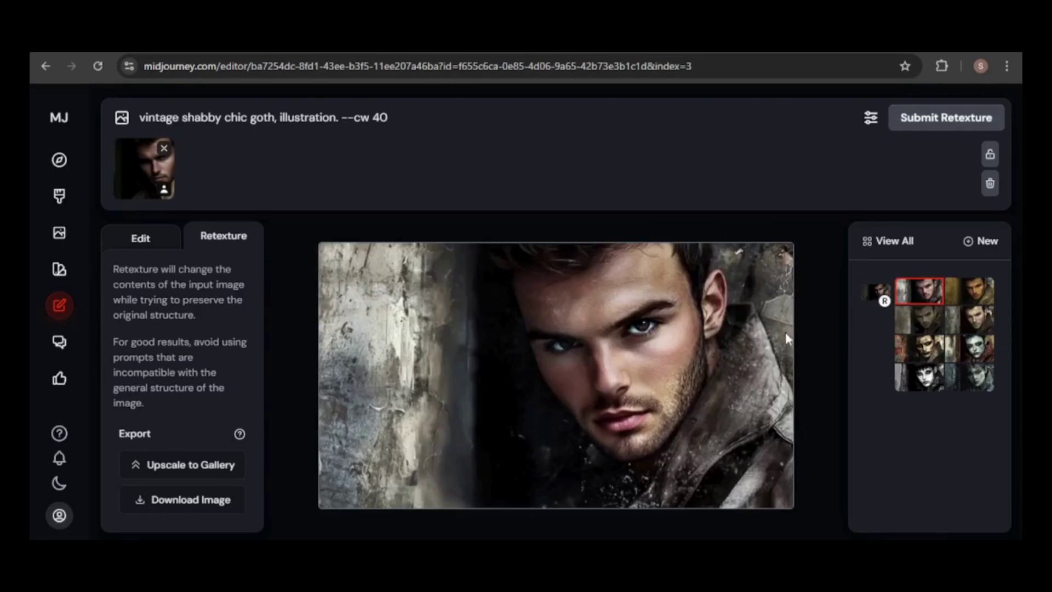
# Resubmit at --cw 10 and compare the ornate tattooed and black-and-white results.
pyautogui.press('Left')
pyautogui.press('Left')
pyautogui.press('Left')
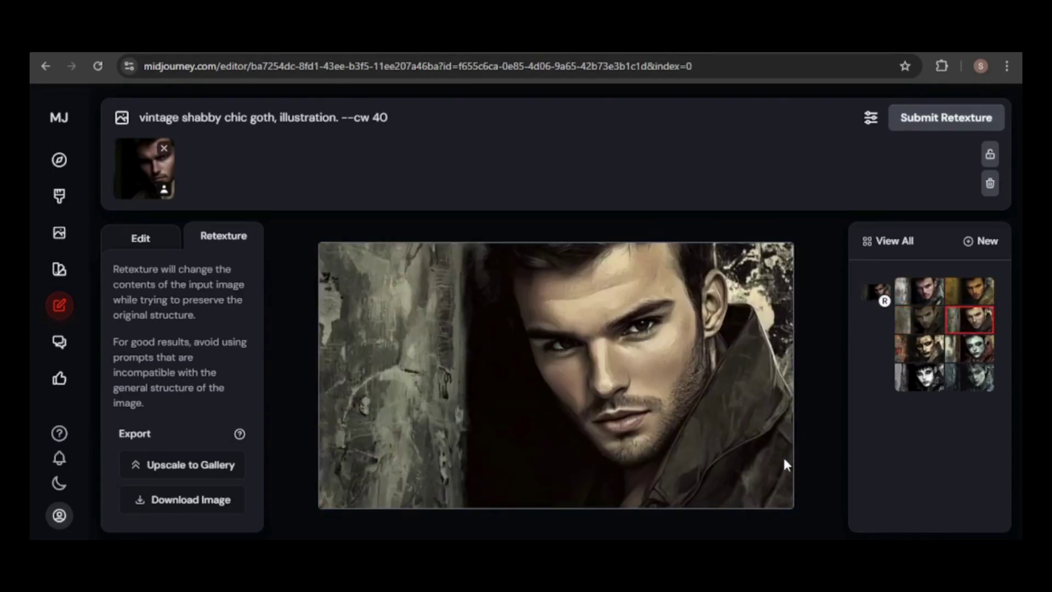
pyautogui.doubleClick(379, 117)
pyautogui.write('10')
pyautogui.click(955, 122)
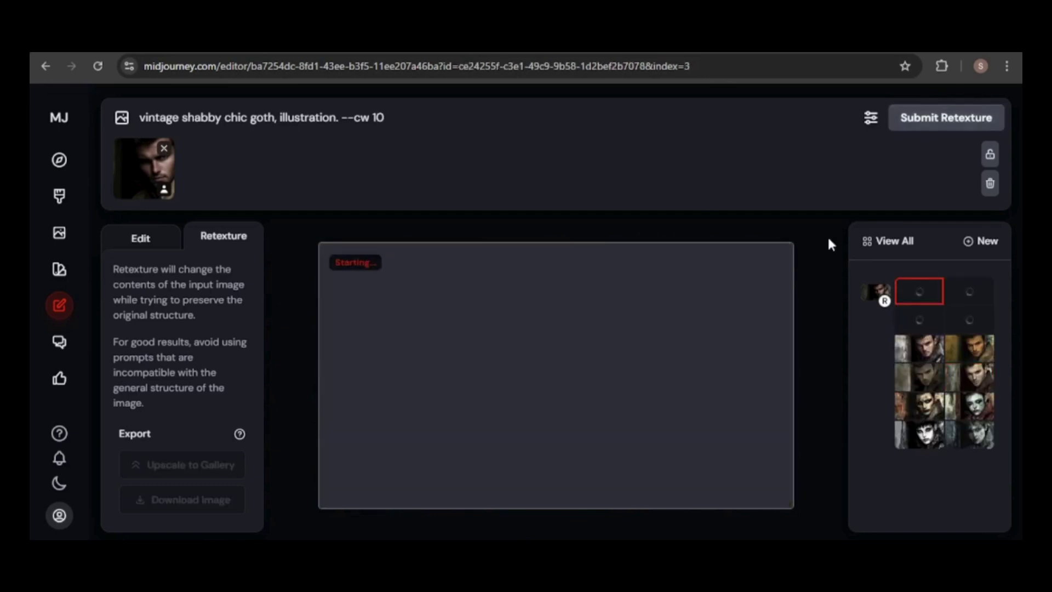
pyautogui.click(877, 293)
pyautogui.click(980, 292)
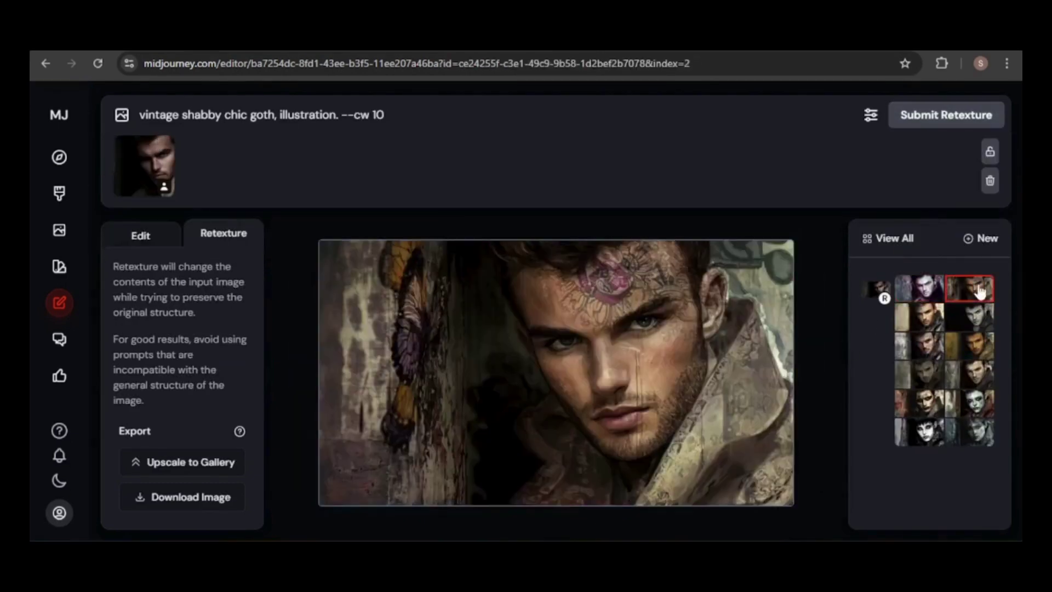
pyautogui.click(970, 320)
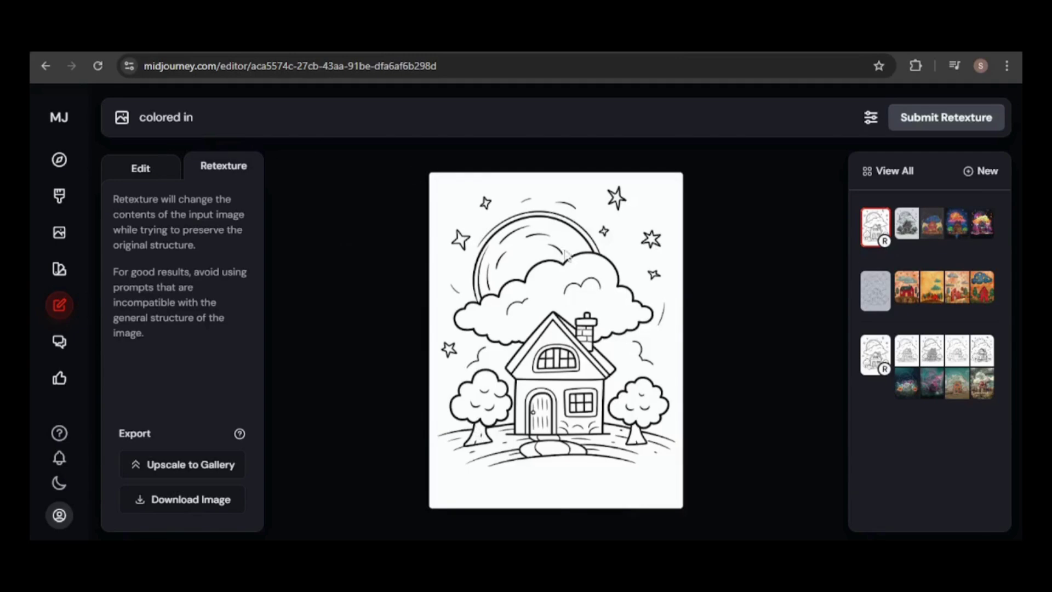
pyautogui.click(907, 226)
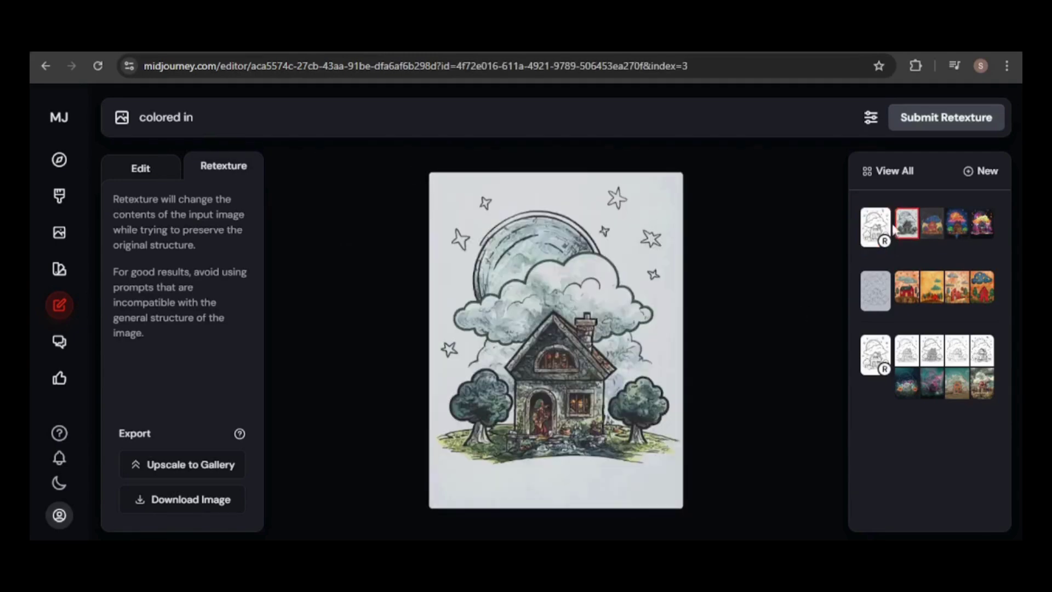
pyautogui.click(887, 224)
pyautogui.click(926, 233)
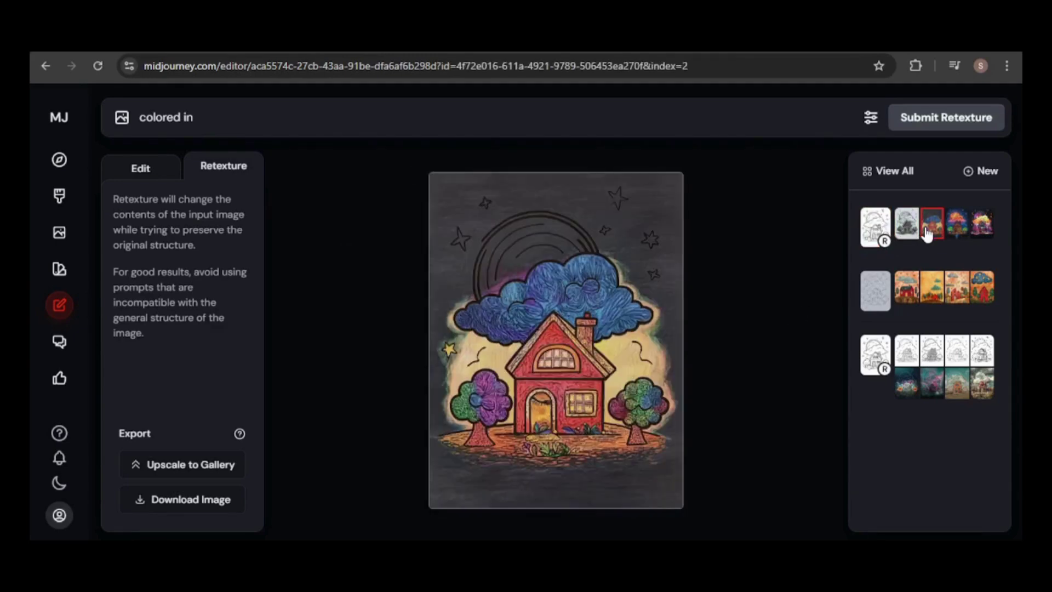
pyautogui.click(873, 222)
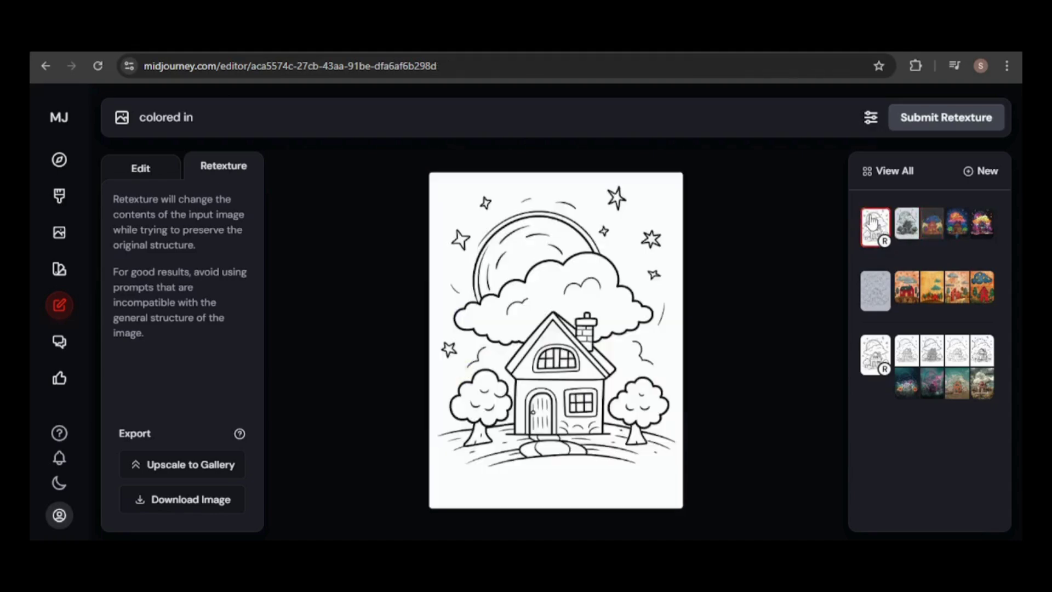
pyautogui.click(957, 233)
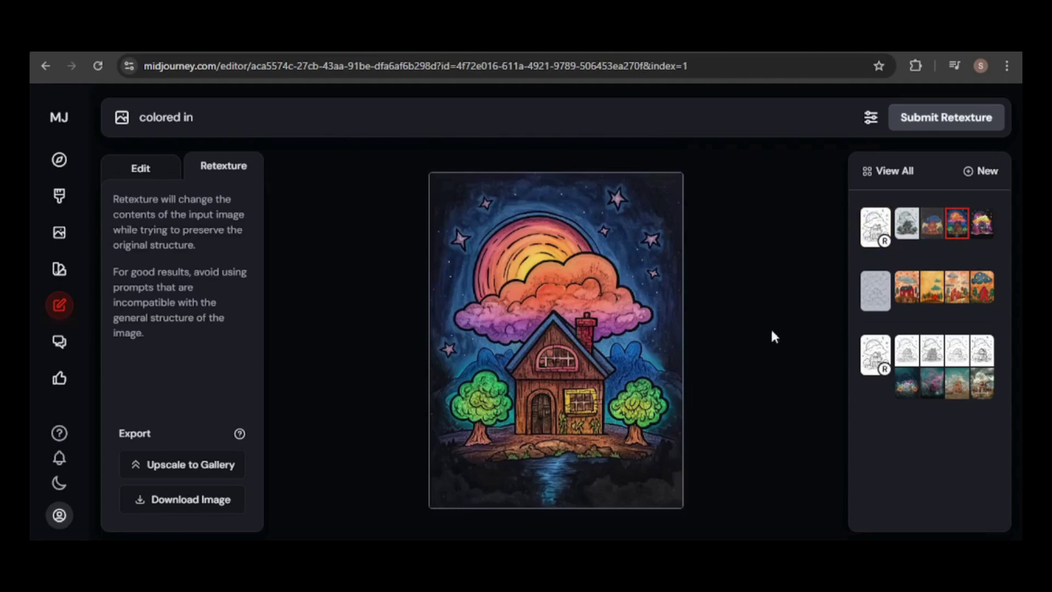
pyautogui.click(876, 225)
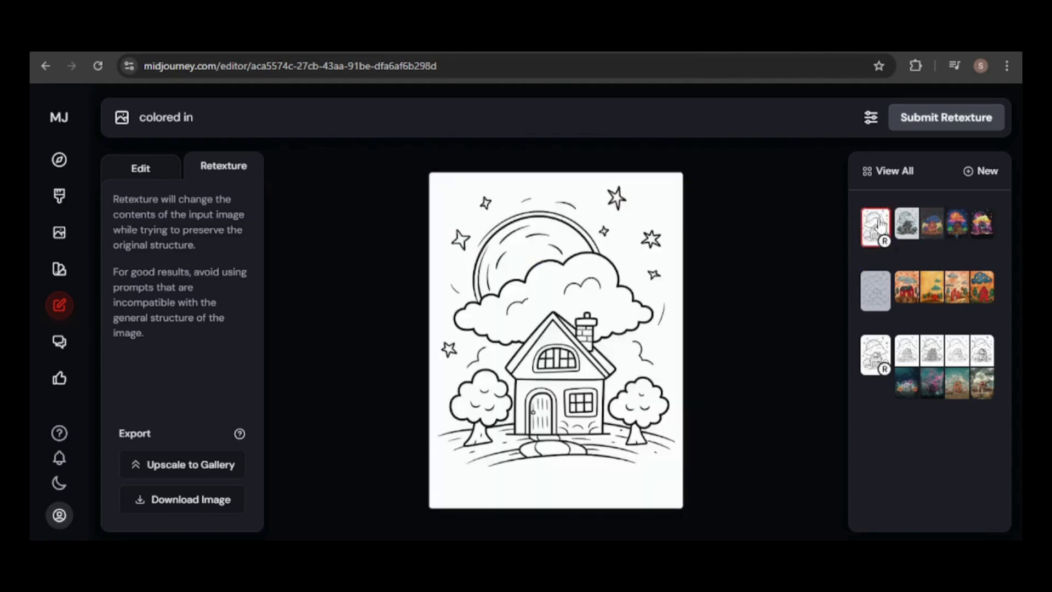
pyautogui.click(957, 233)
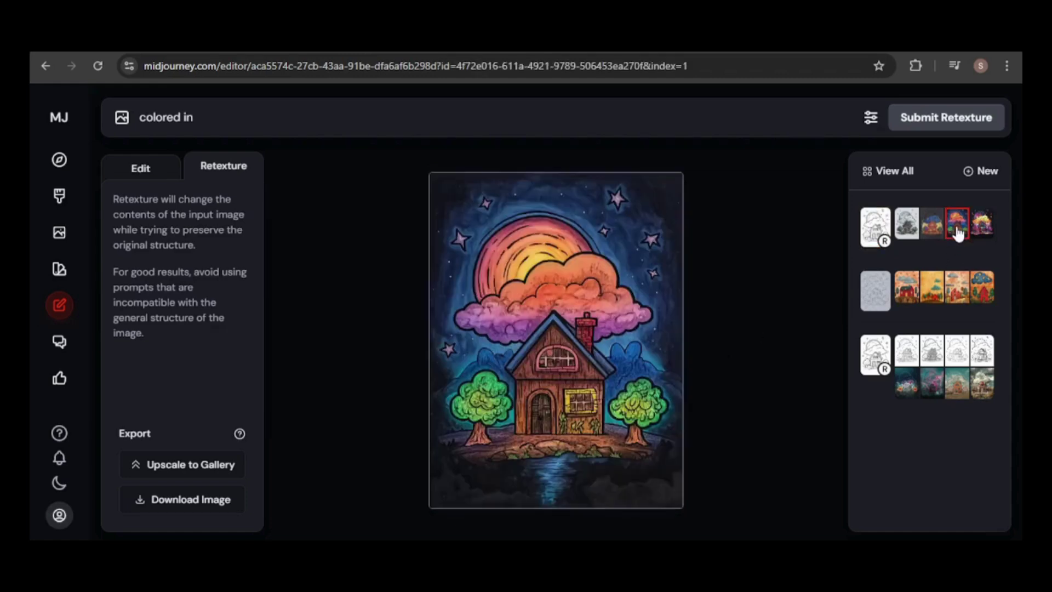
pyautogui.click(987, 229)
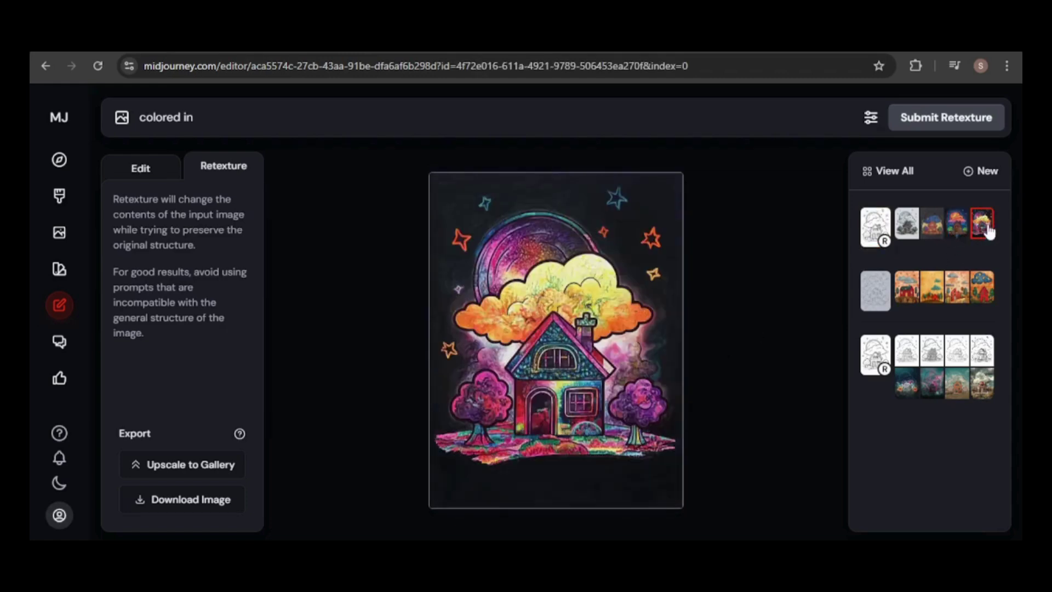
pyautogui.click(880, 228)
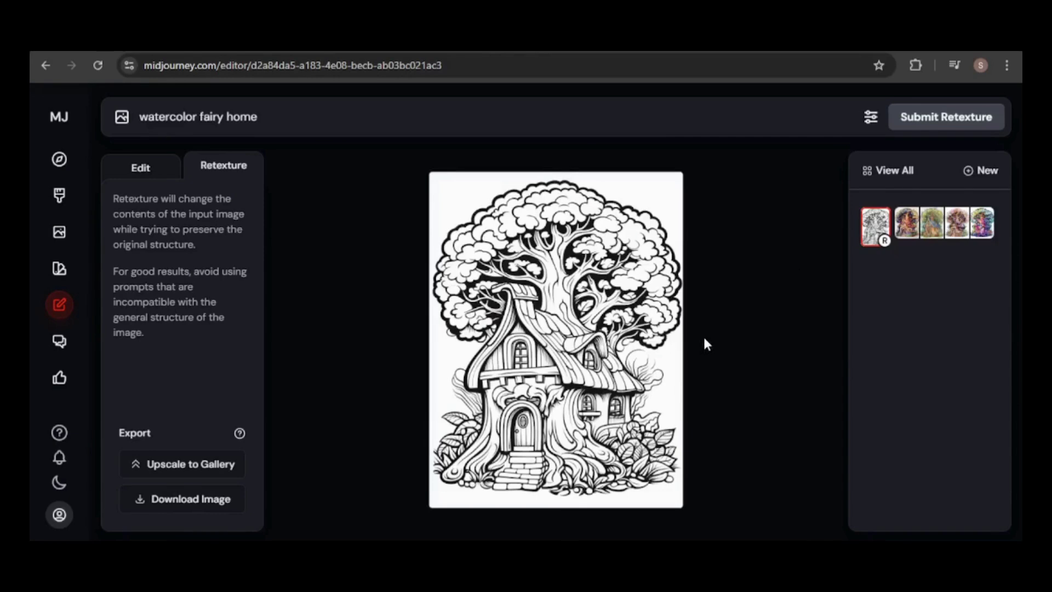
# Compare the blue-roofed, pastel purple-roofed and rainbow watercolor tree houses.
pyautogui.click(905, 229)
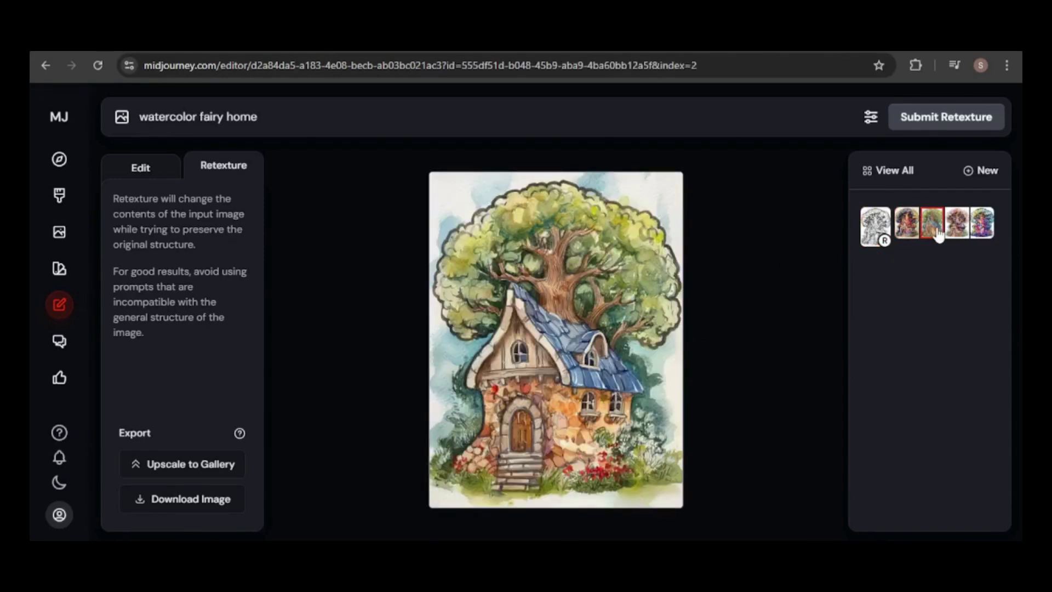
pyautogui.click(935, 232)
pyautogui.click(957, 232)
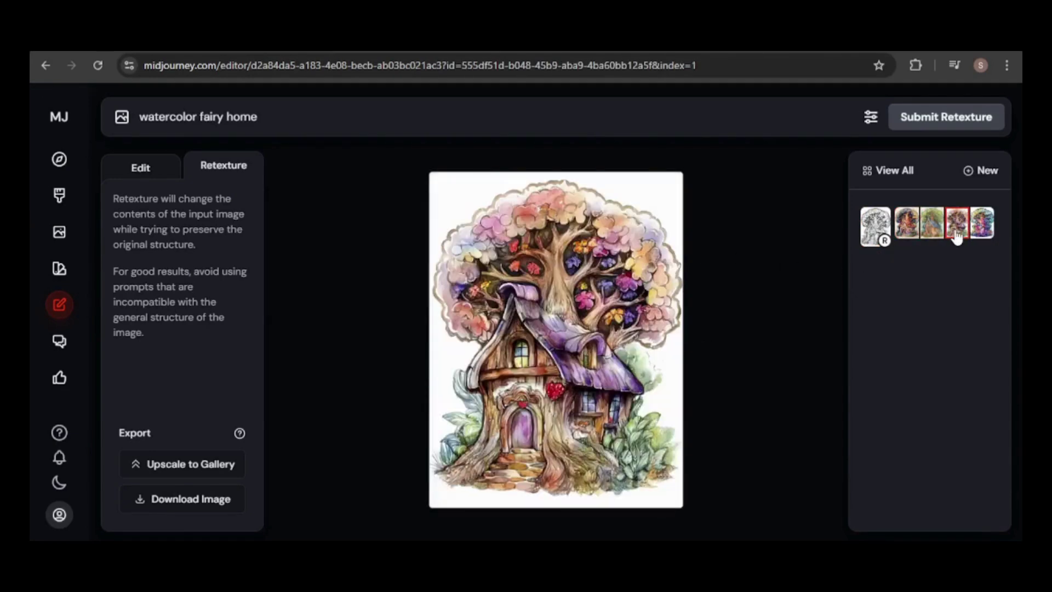
pyautogui.click(989, 228)
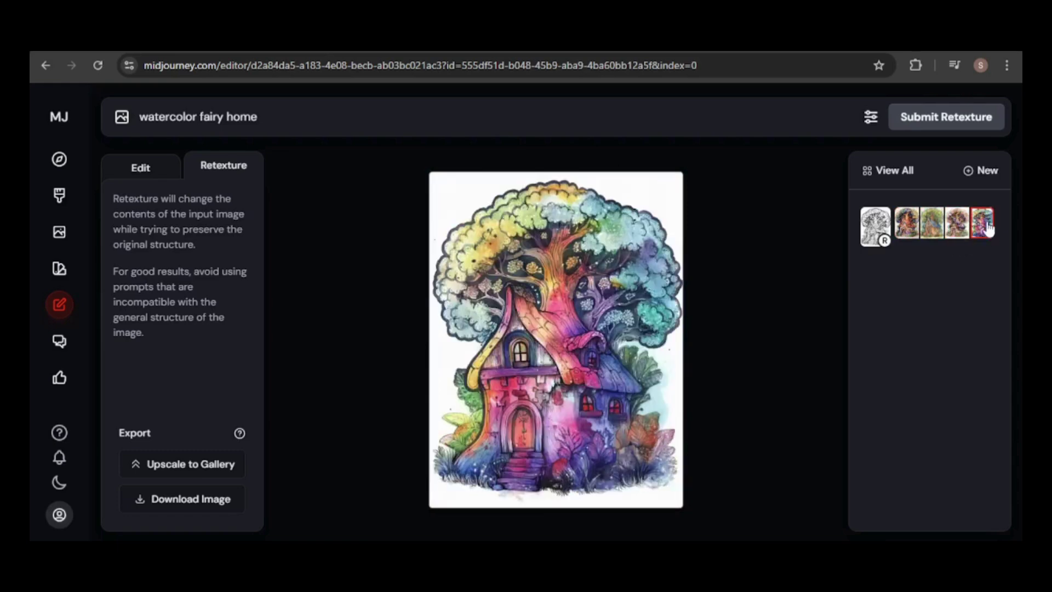
# Review the 'ink gel fairy home' results, ending on the glossy glowing-window tree house.
pyautogui.moveTo(967, 254)
pyautogui.mouseDown()
pyautogui.moveTo(851, 265)
pyautogui.moveTo(938, 318)
pyautogui.mouseUp()
pyautogui.click(934, 226)
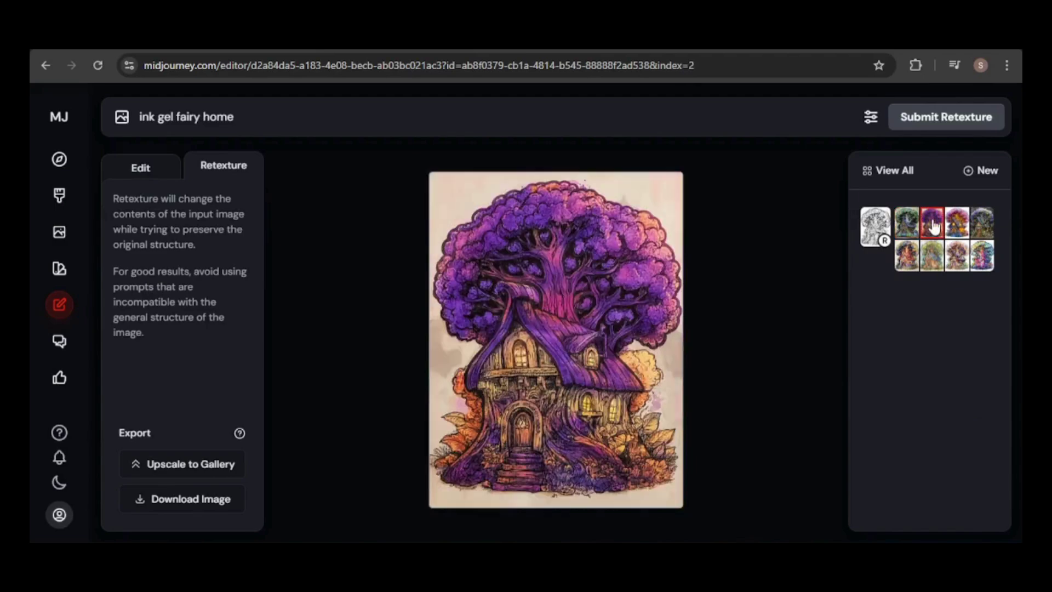
pyautogui.click(957, 224)
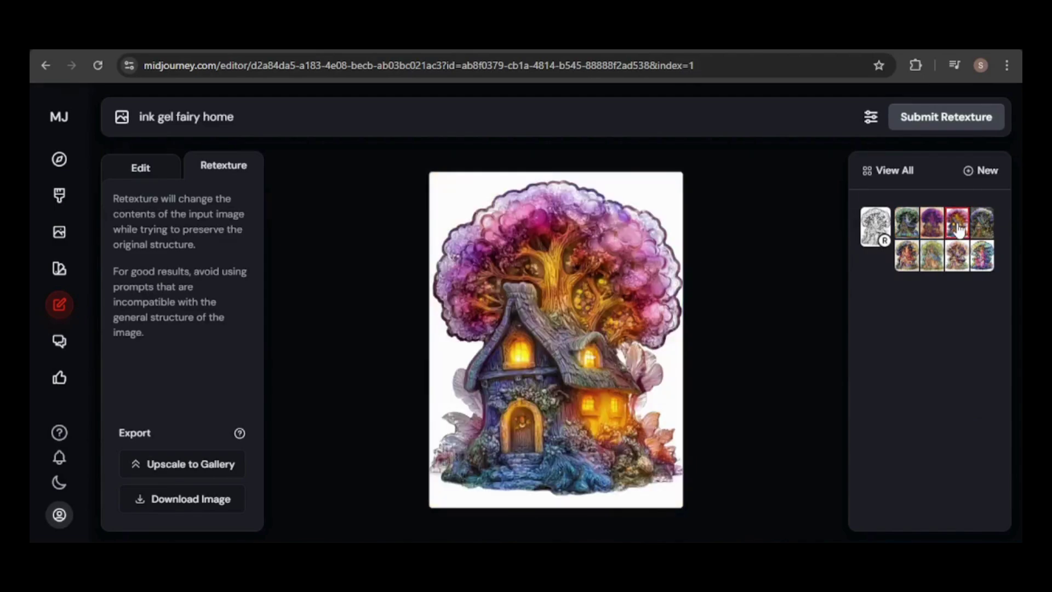